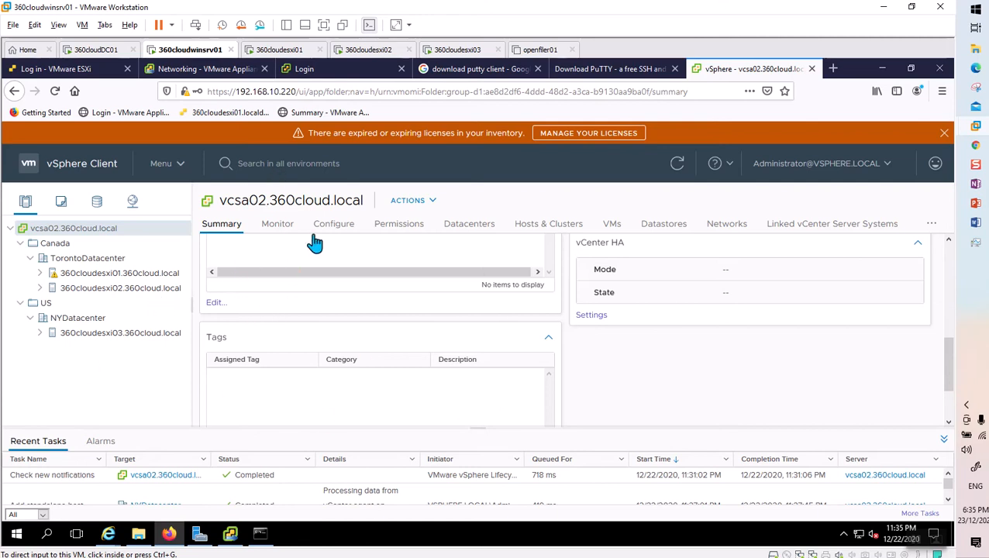
# After reviewing the vcsa02 summary, switch to the 360cloudDC01 domain controller VM.
pyautogui.click(96, 50)
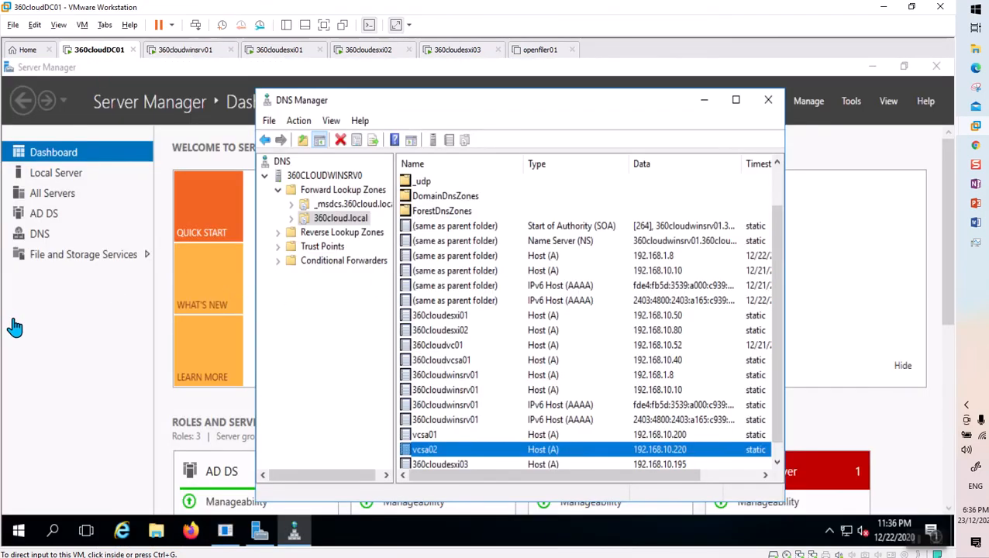
# Launch Active Directory Users and Computers from Tools and open the 360cloud.local Users container.
pyautogui.click(850, 101)
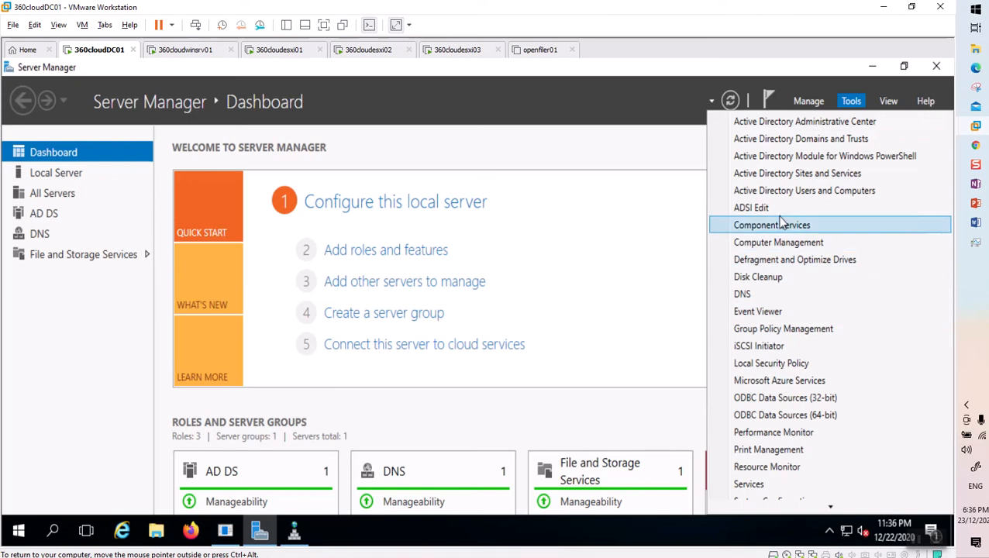
pyautogui.click(789, 196)
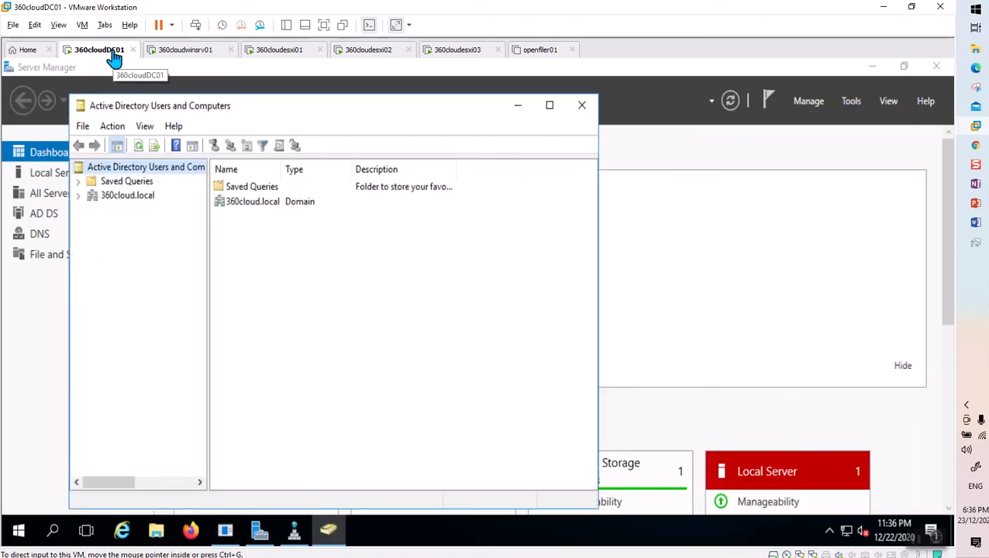
pyautogui.click(79, 197)
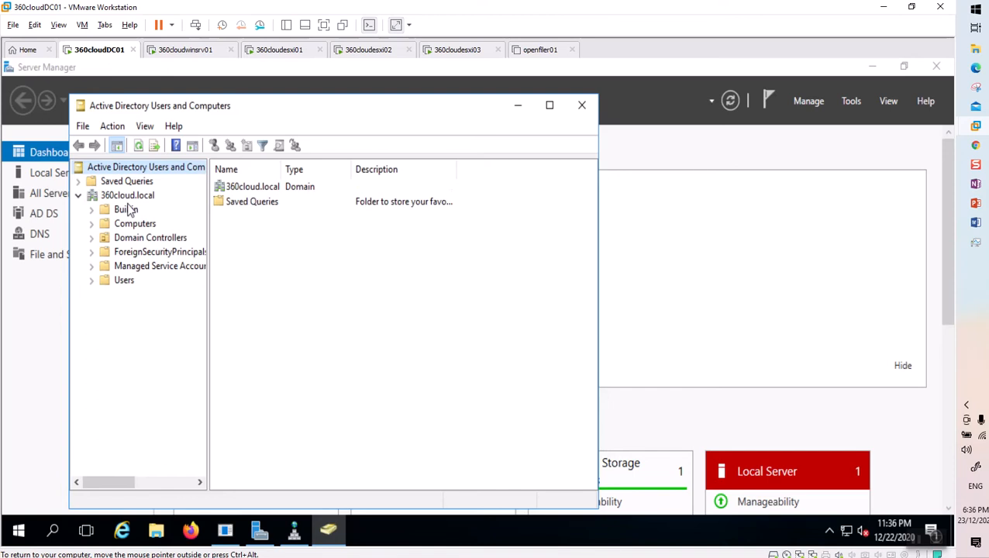
pyautogui.click(124, 280)
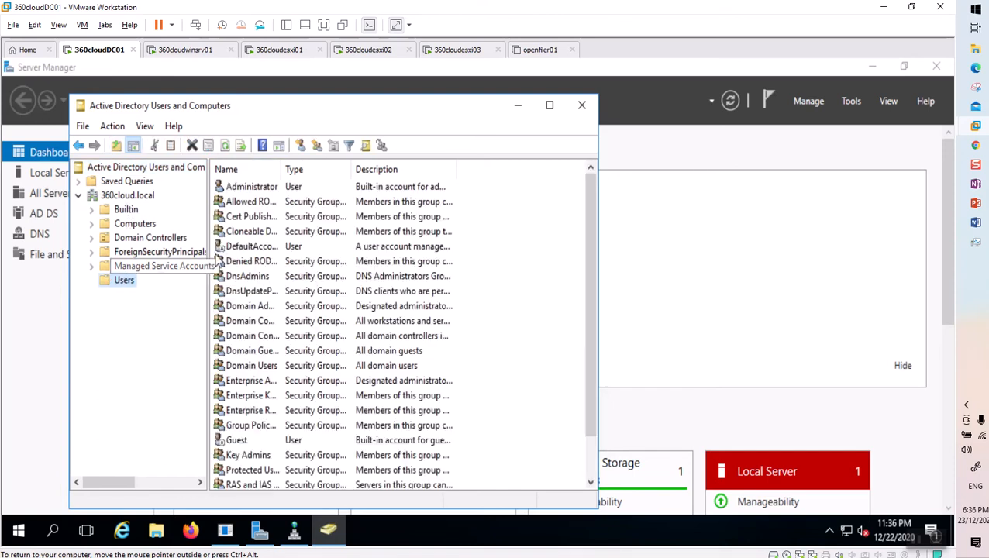
# Start a new user in Users, entering the user's first name, last name and logon name.
pyautogui.click(301, 147)
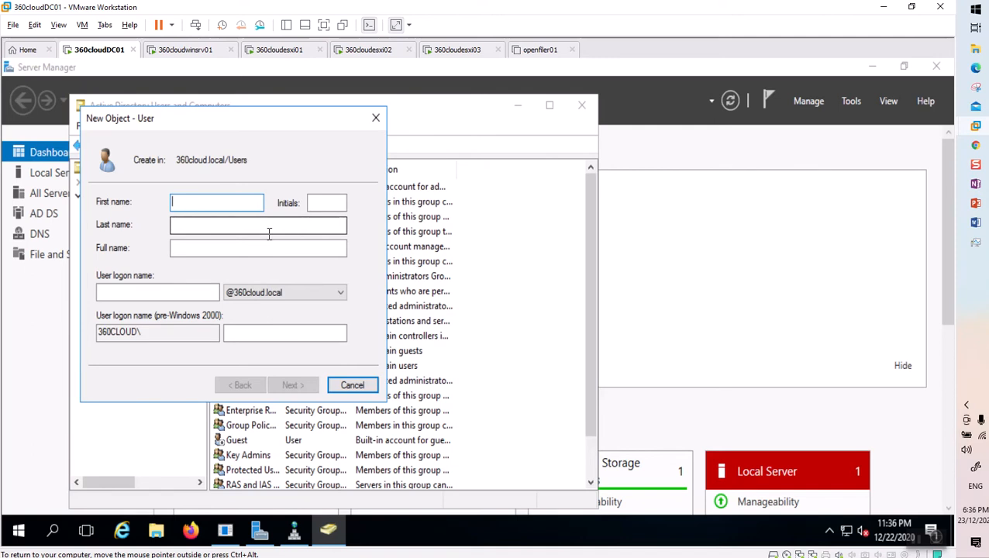
pyautogui.press('Tab')
pyautogui.press('Tab')
pyautogui.hotkey('shift', 'Tab')
pyautogui.write('A')
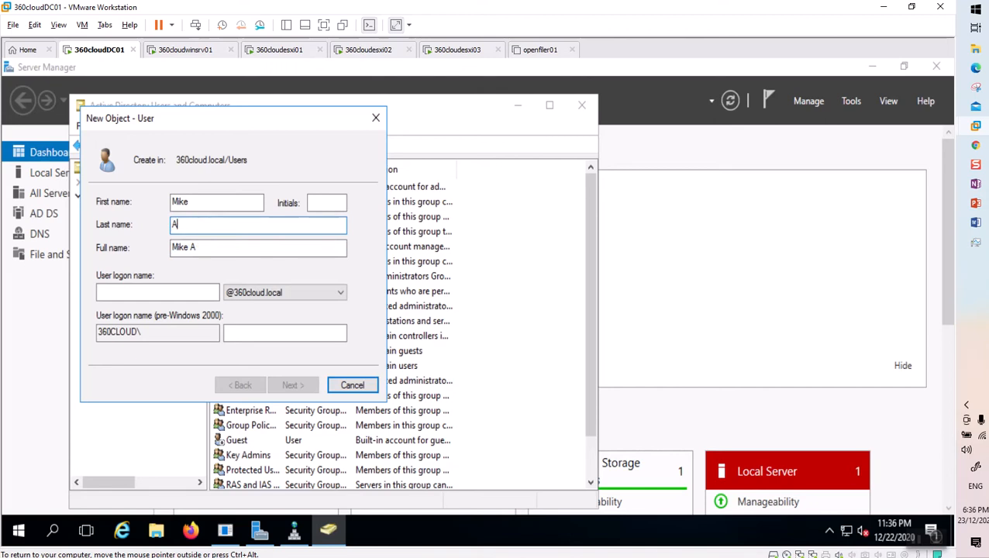
pyautogui.write('dam')
pyautogui.press('Tab')
pyautogui.press('Tab')
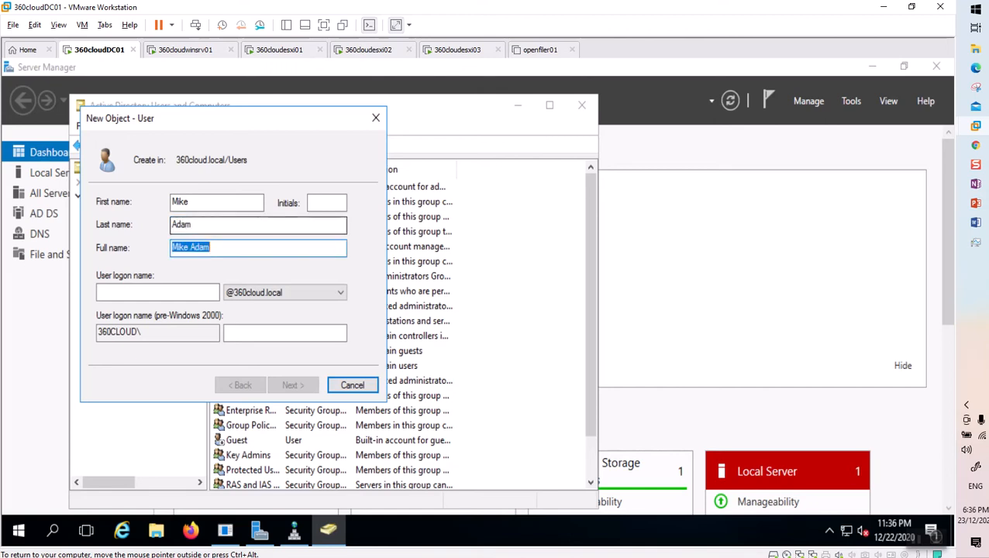
pyautogui.write('madam')
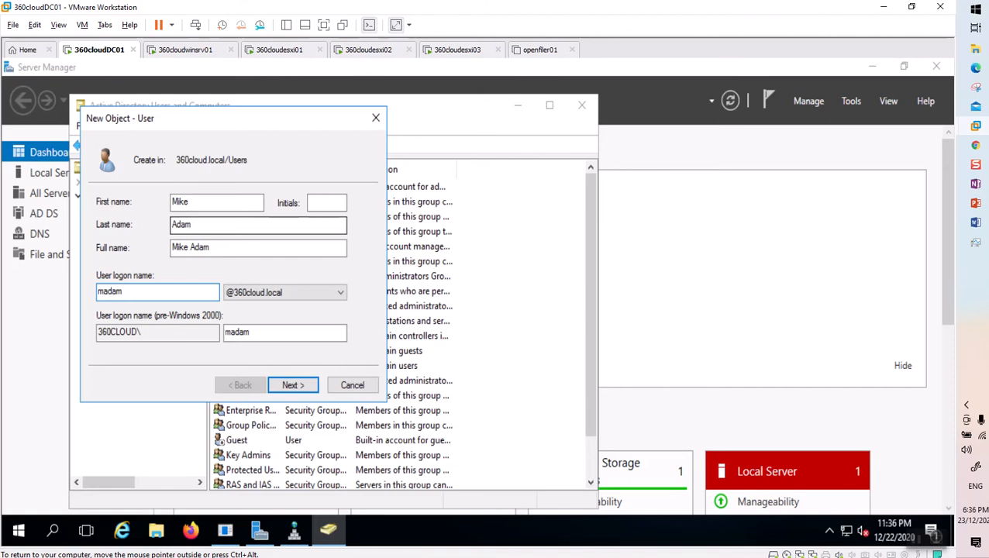
# Set the user's password, with no forced change at next logon, and finish creating the account.
pyautogui.click(294, 387)
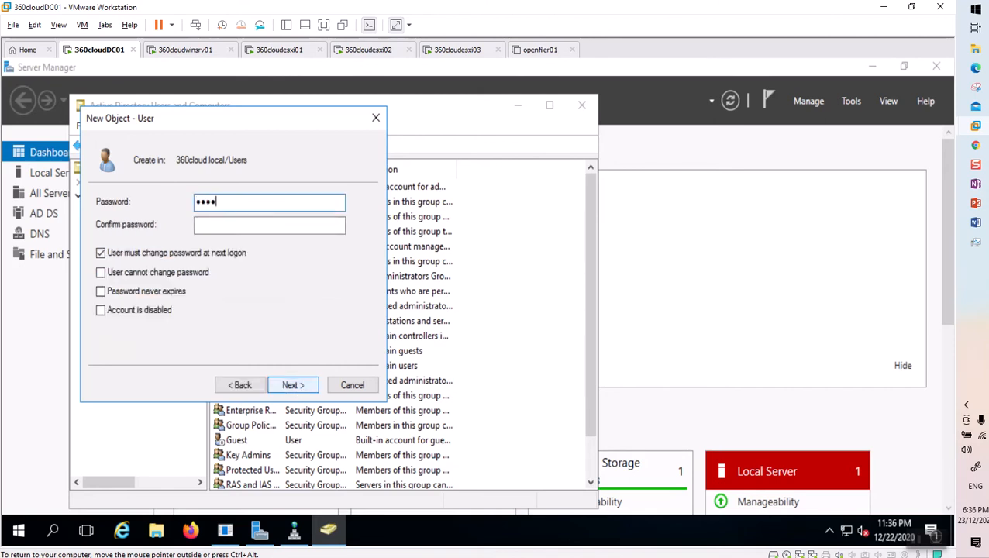
pyautogui.press('Tab')
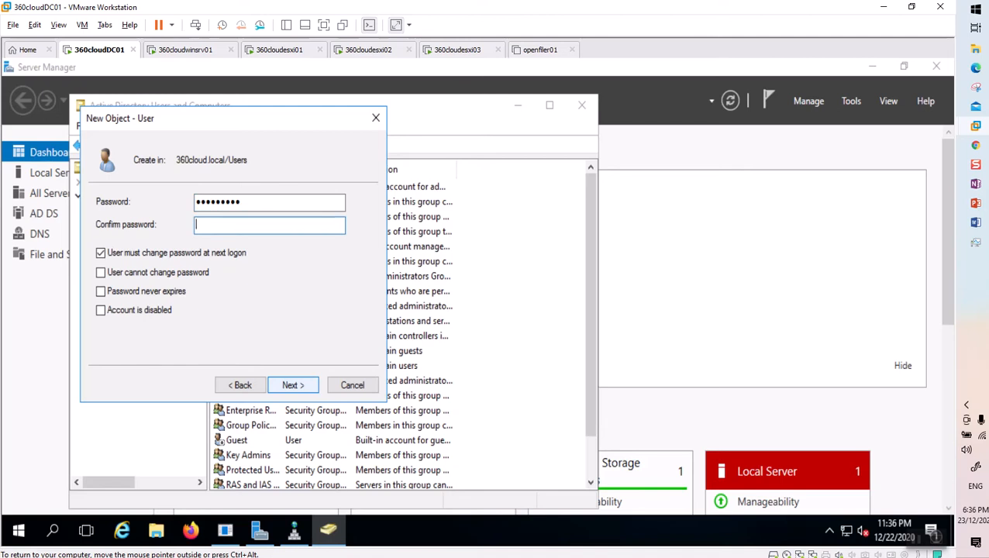
pyautogui.hotkey('shift', 'Tab')
pyautogui.write('Pa')
pyautogui.press('Tab')
pyautogui.click(120, 254)
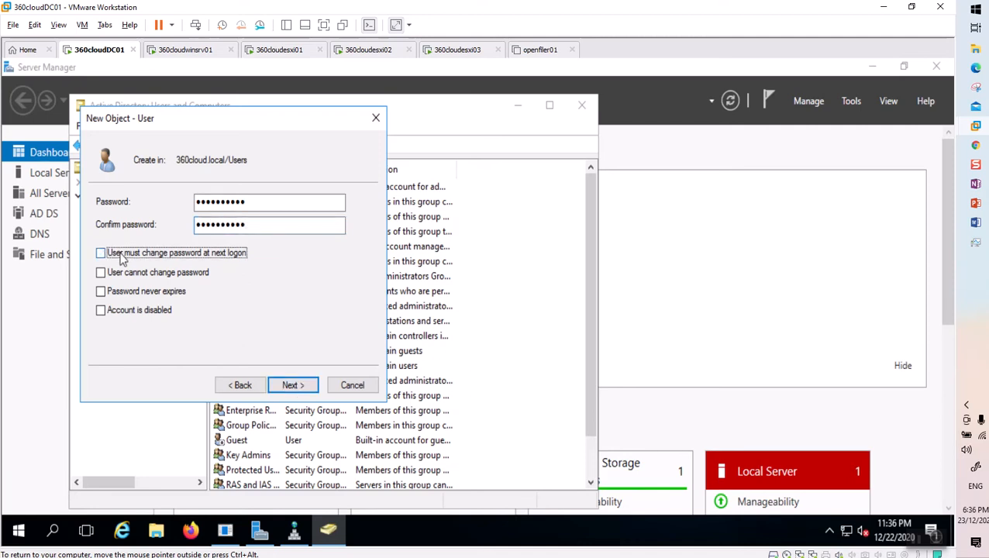
pyautogui.click(293, 385)
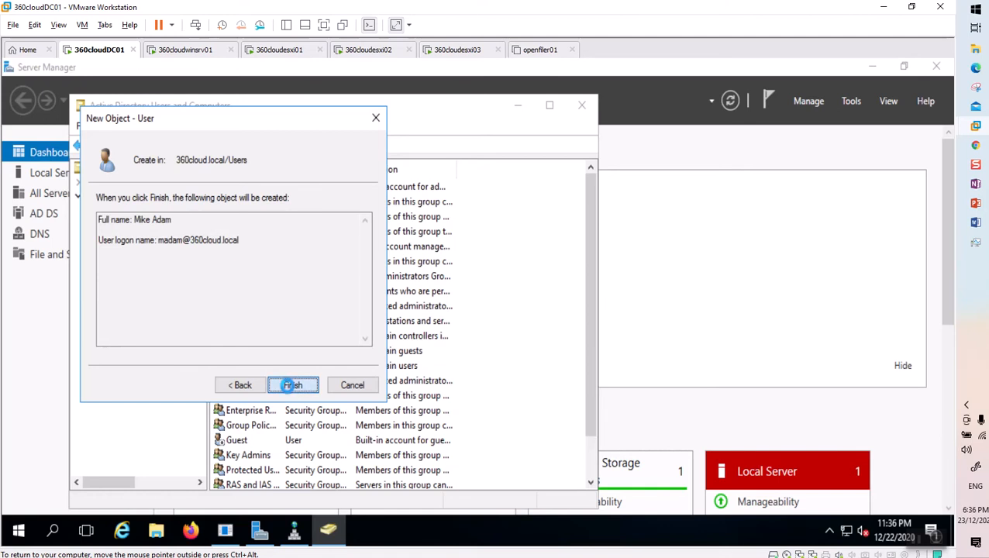
pyautogui.click(293, 385)
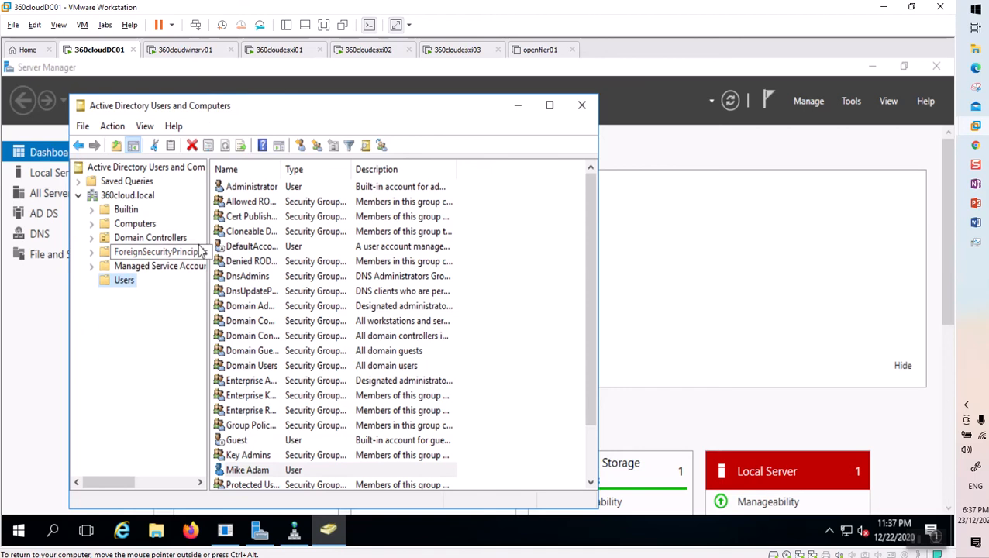
pyautogui.click(190, 50)
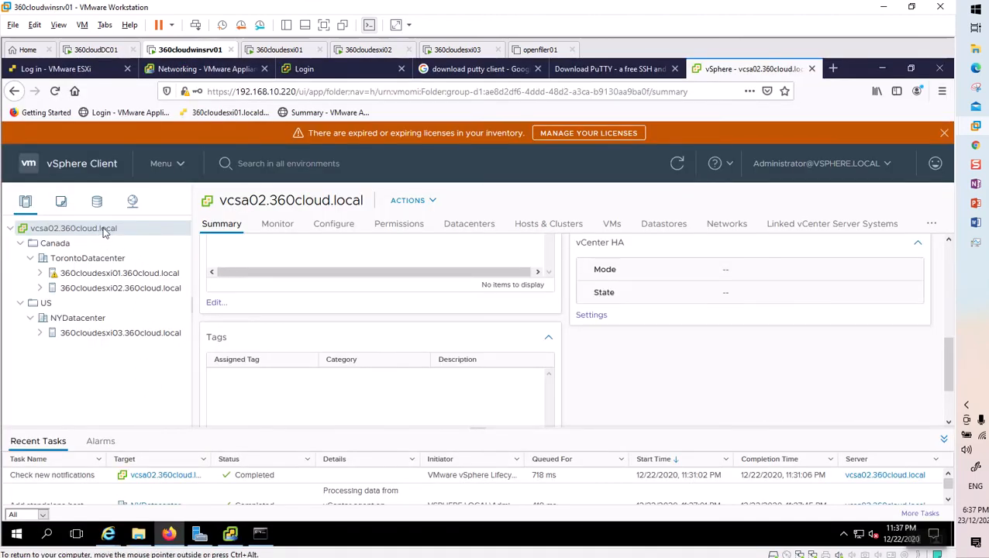
# Go to Menu > Administration to show the VSPHERE.LOCAL Roles list.
pyautogui.rightClick(99, 233)
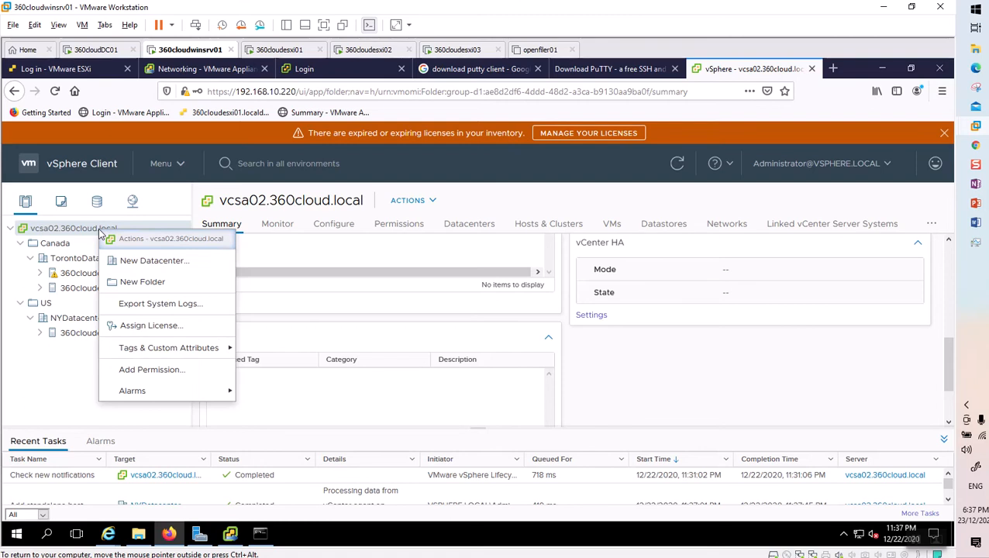
pyautogui.moveTo(170, 397)
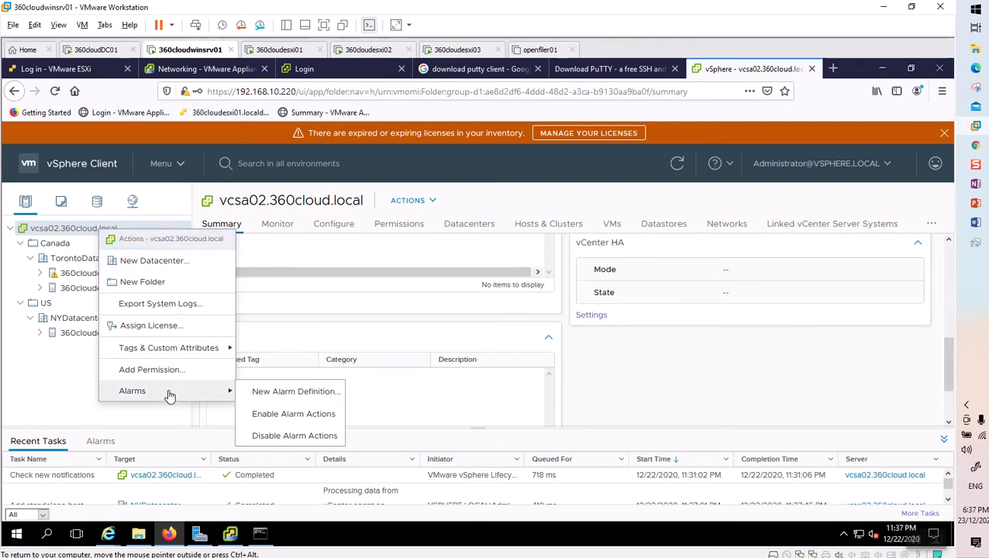
pyautogui.click(72, 379)
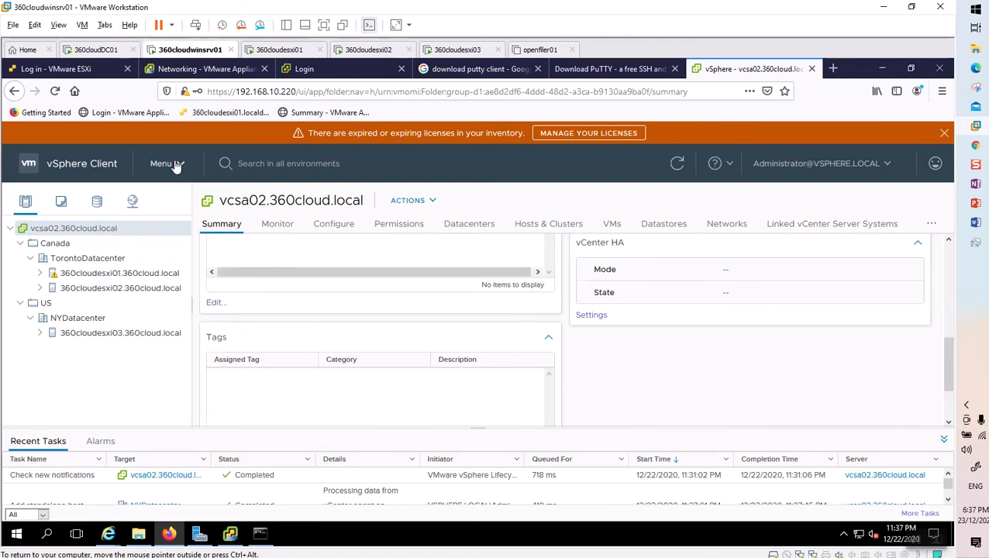
pyautogui.click(176, 165)
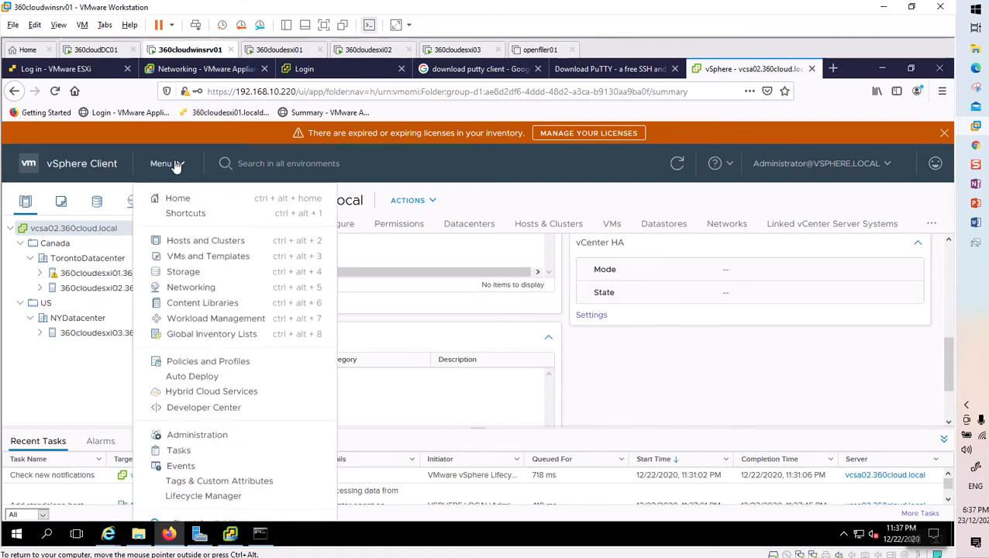
pyautogui.click(203, 441)
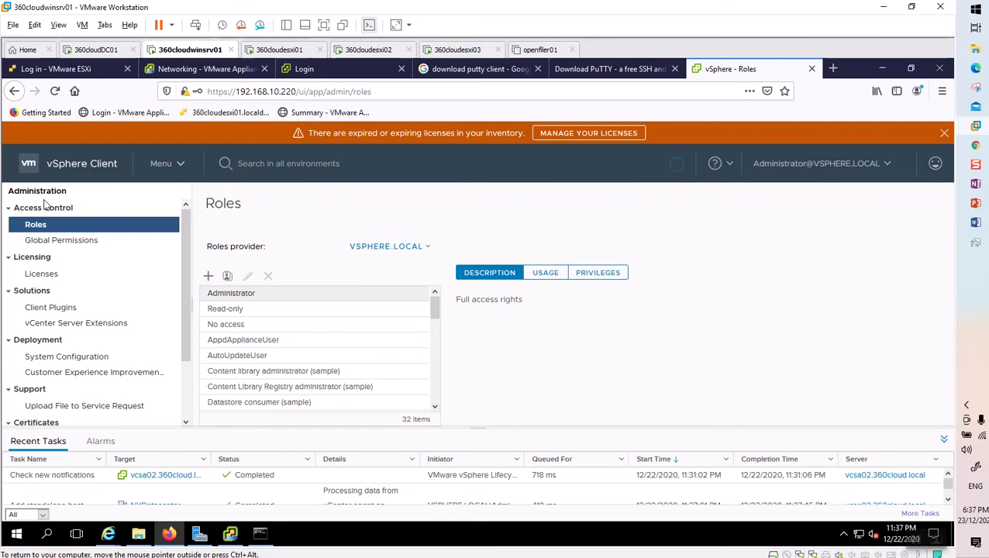
# In Single Sign On Configuration, choose Active Directory Domain and bring up the JOIN AD form.
pyautogui.scroll(-2, 172, 399)
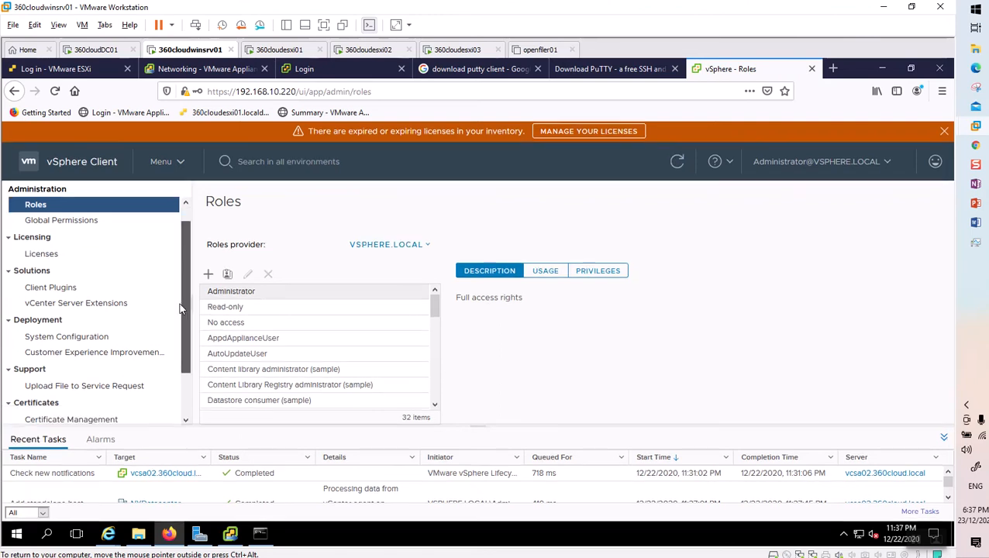
pyautogui.click(52, 416)
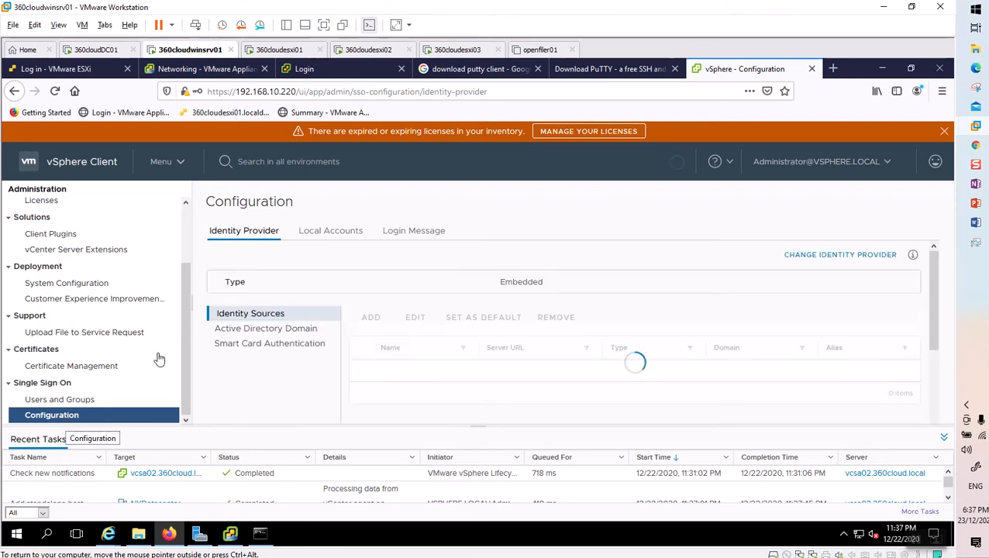
pyautogui.click(282, 331)
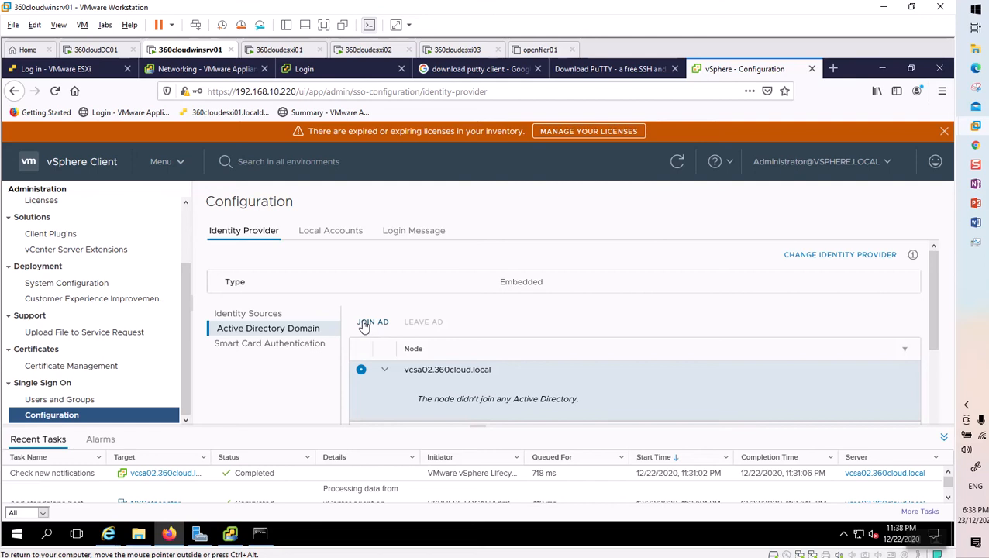
pyautogui.click(365, 323)
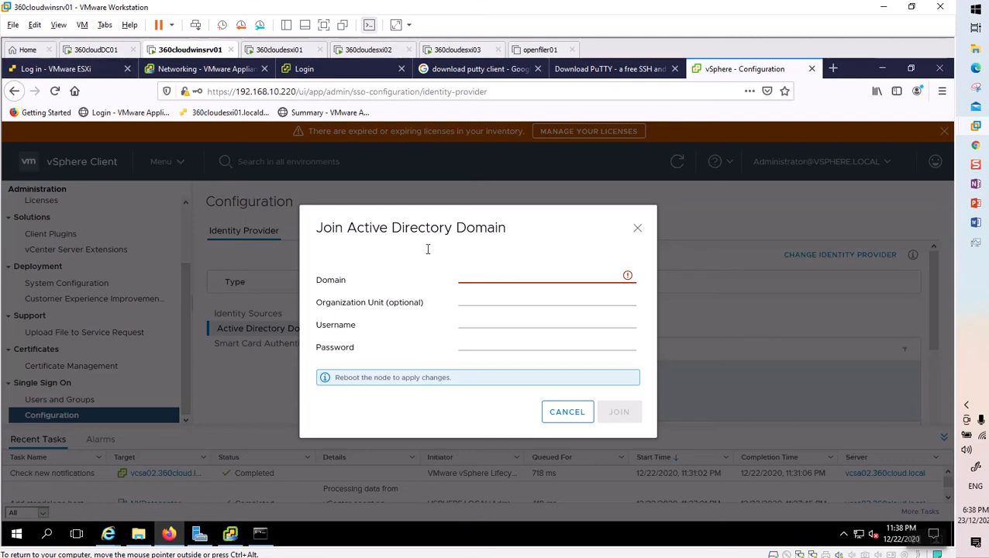
# Enter the domain 360cloud.local in the Join Active Directory Domain dialog.
pyautogui.click(96, 50)
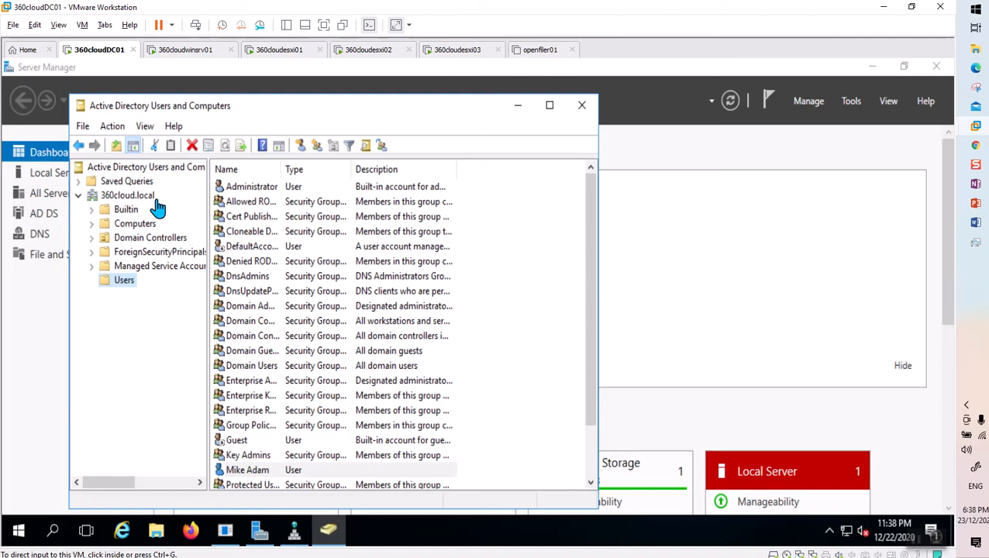
pyautogui.click(198, 52)
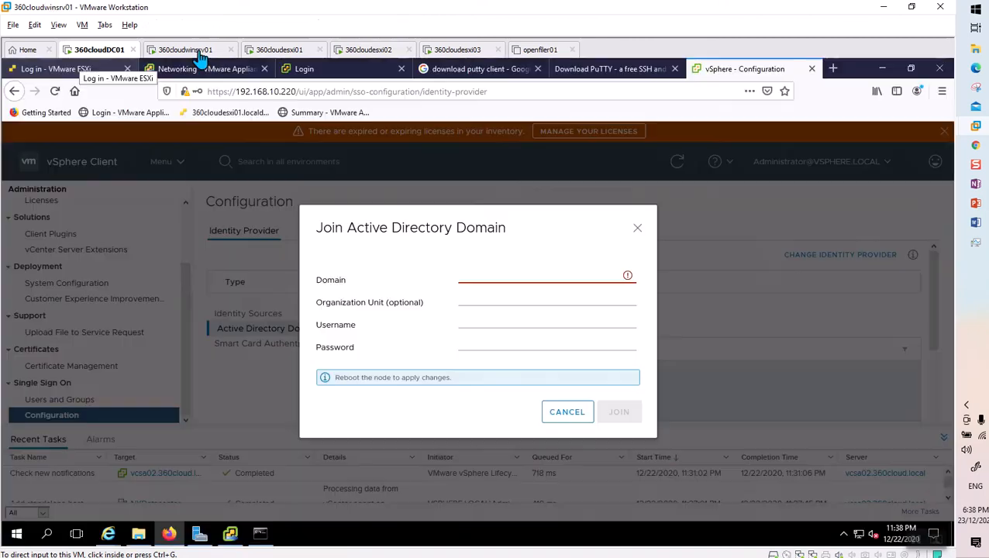
pyautogui.click(481, 276)
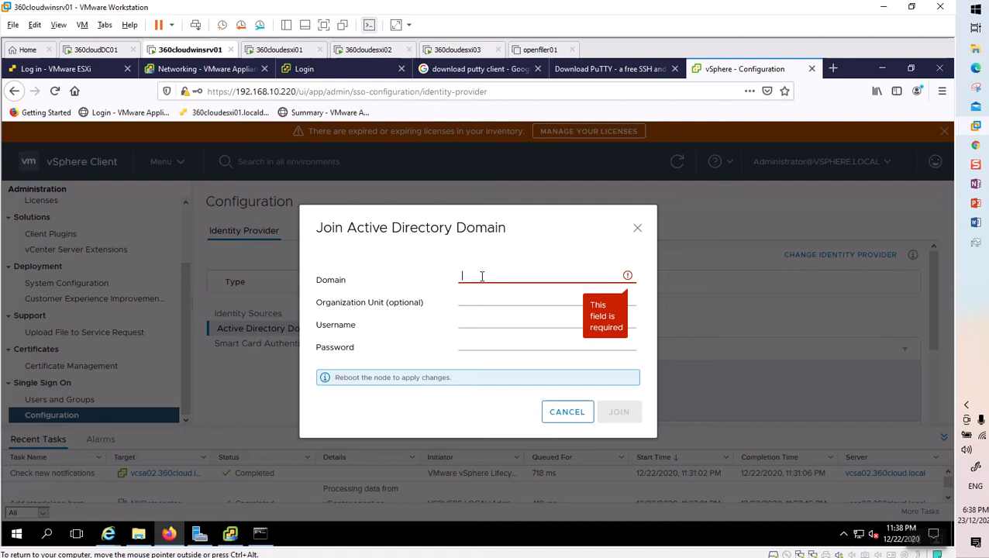
pyautogui.write('360cloud.lo')
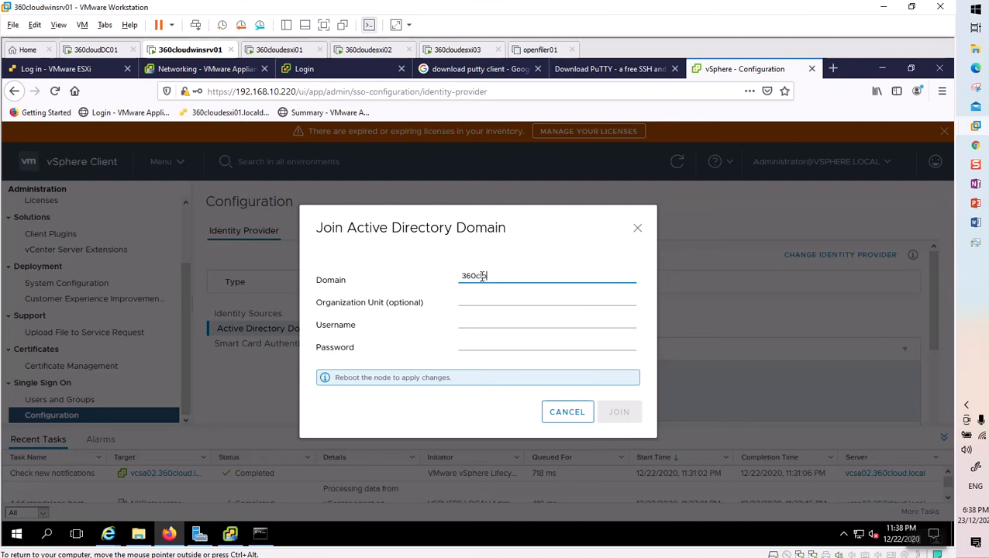
pyautogui.write('cloud.loc')
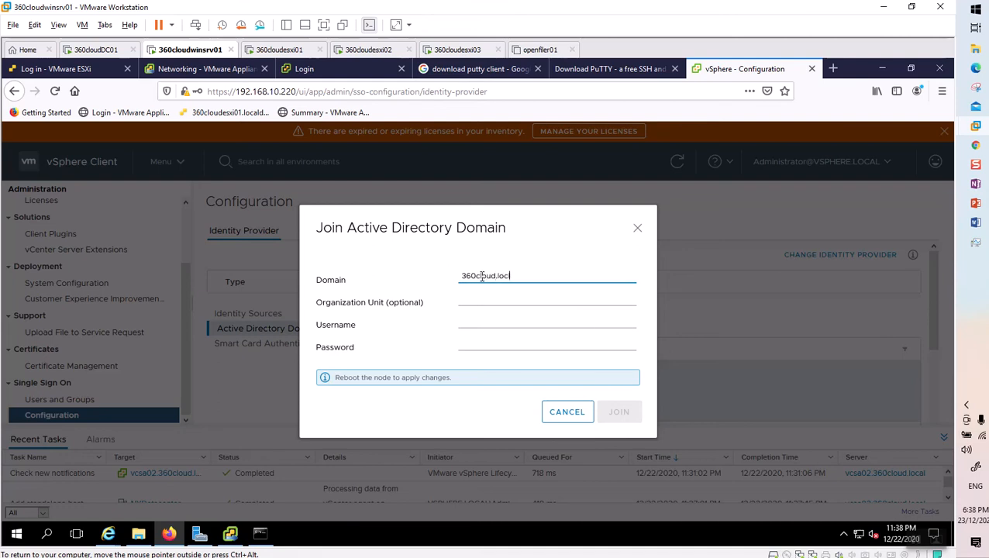
pyautogui.write('al')
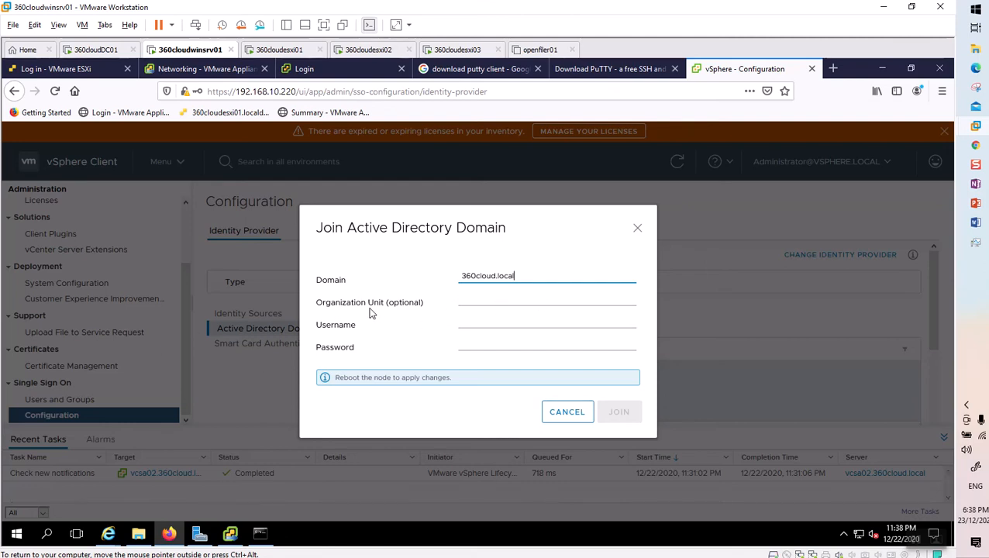
# Enter administrator as the username along with the account's password.
pyautogui.click(501, 325)
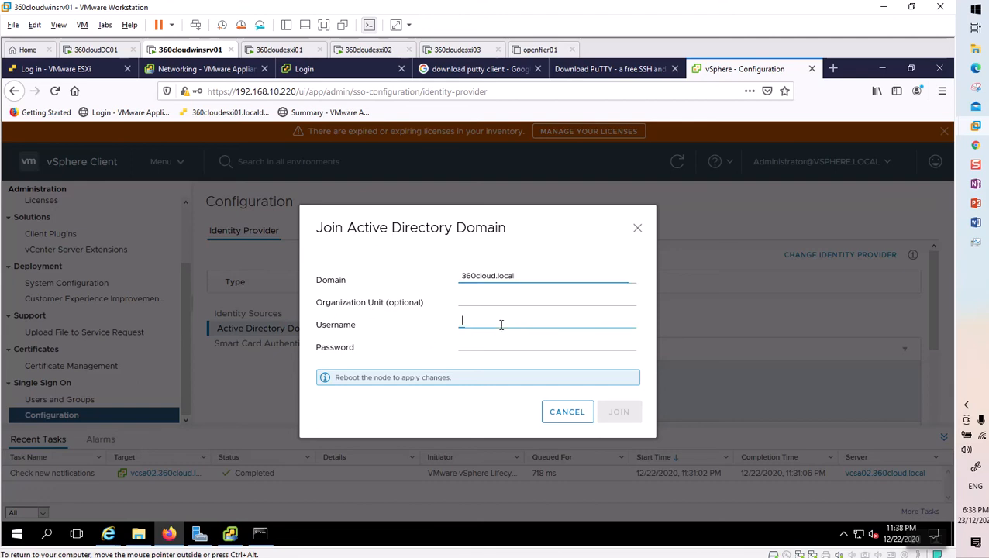
pyautogui.write('ad')
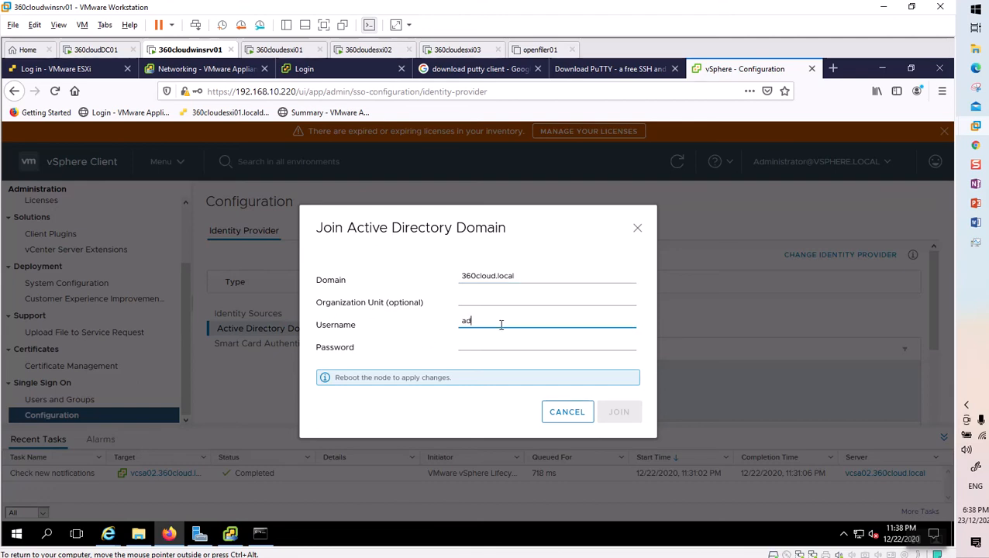
pyautogui.write('ministrator')
pyautogui.press('Tab')
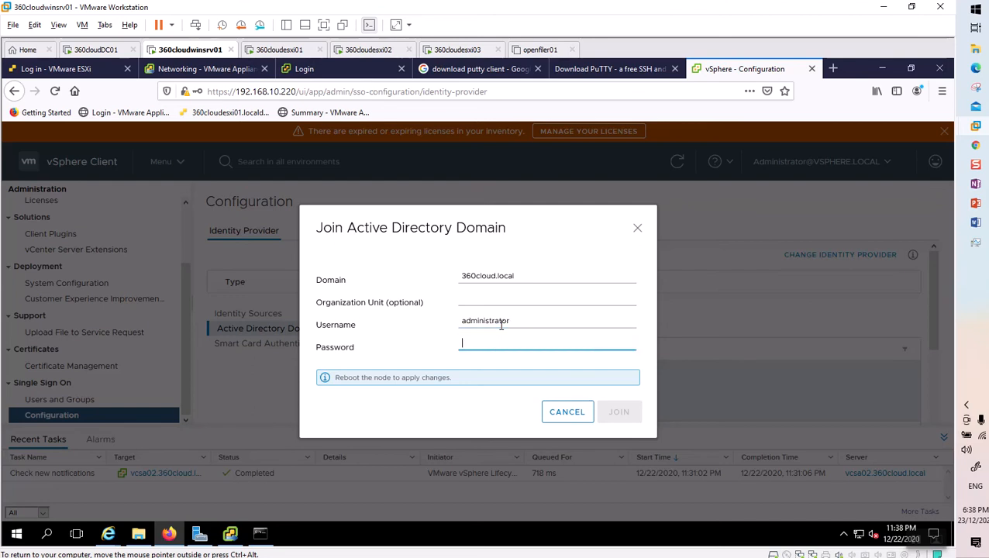
pyautogui.write('*****')
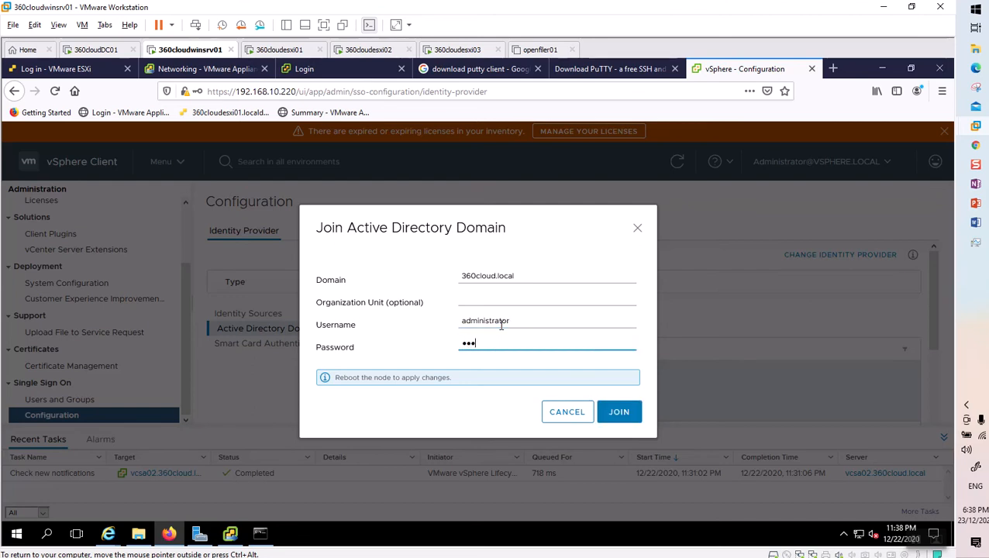
pyautogui.write('***')
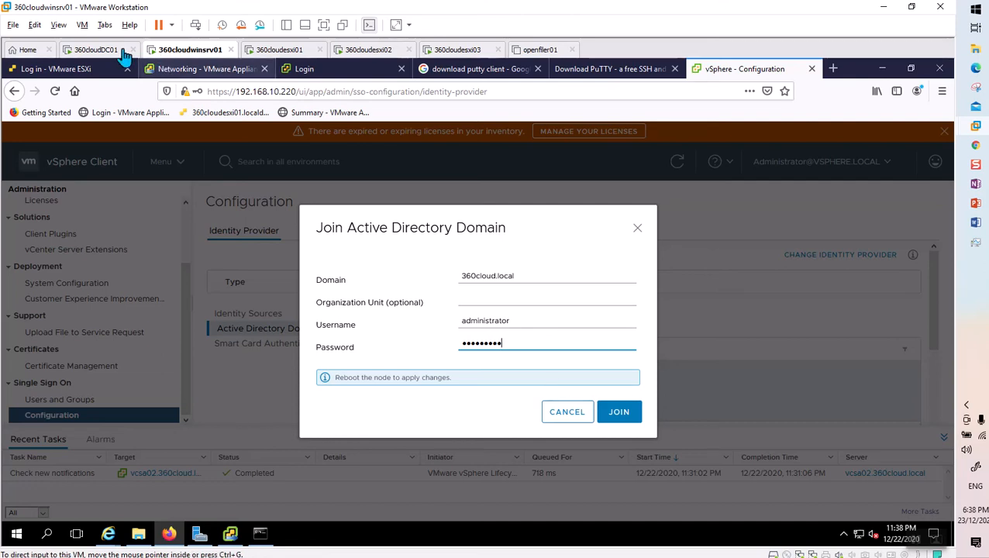
# Check the domain Administrator account on the DC, then submit the join to 360cloud.local.
pyautogui.click(97, 50)
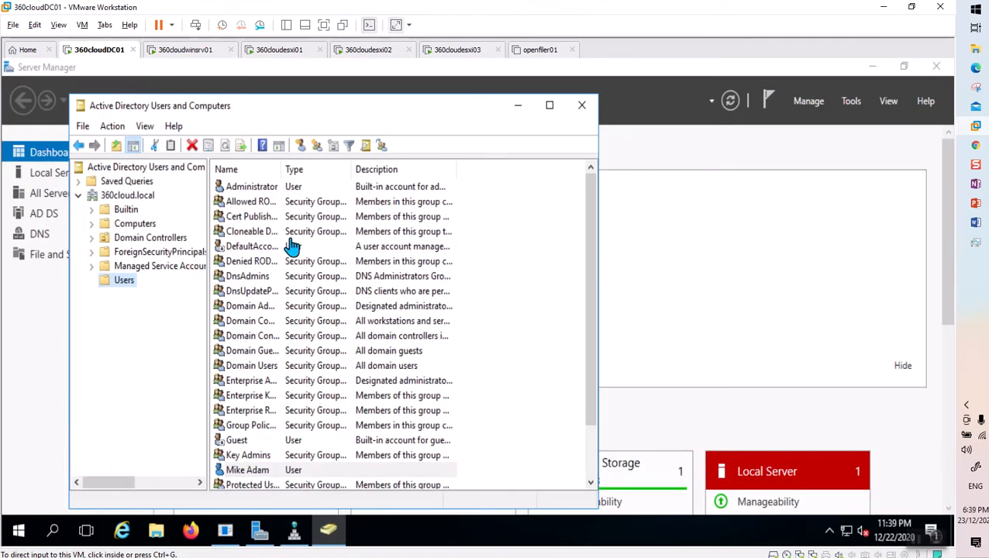
pyautogui.click(254, 193)
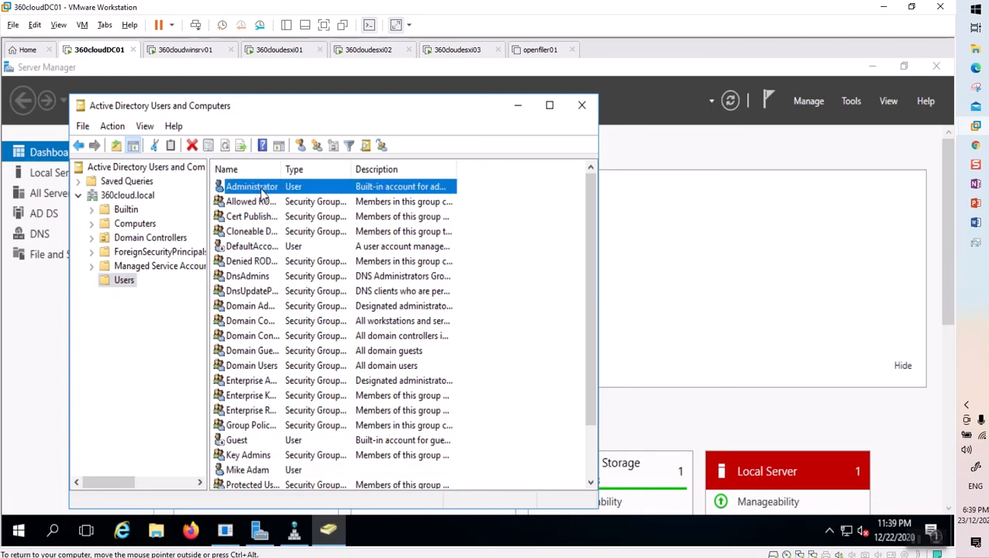
pyautogui.click(200, 51)
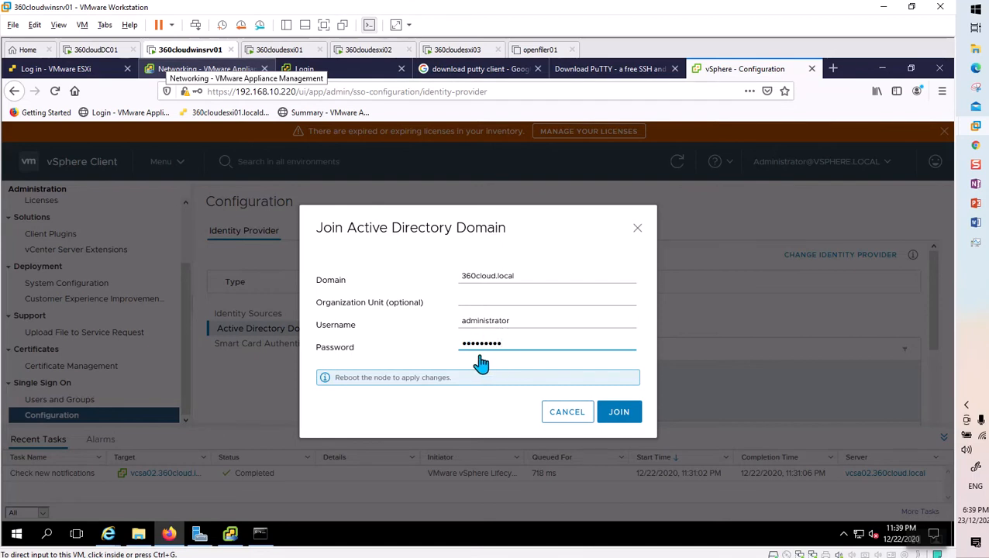
pyautogui.click(622, 416)
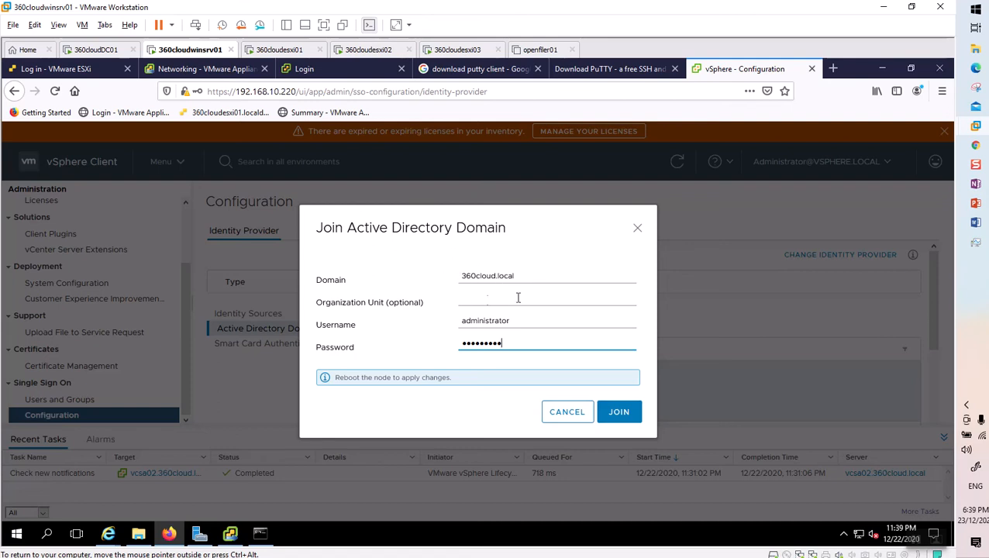
pyautogui.click(618, 413)
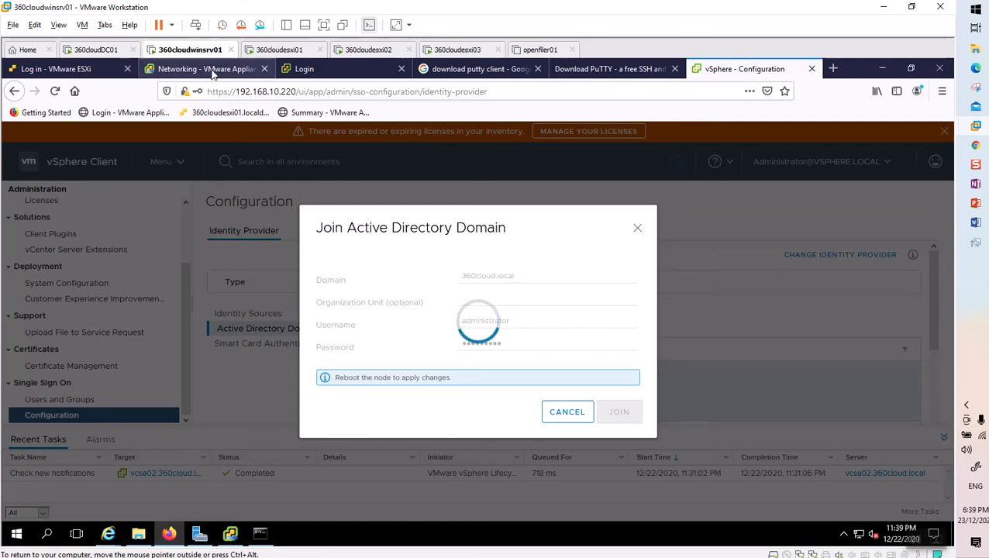
pyautogui.click(200, 69)
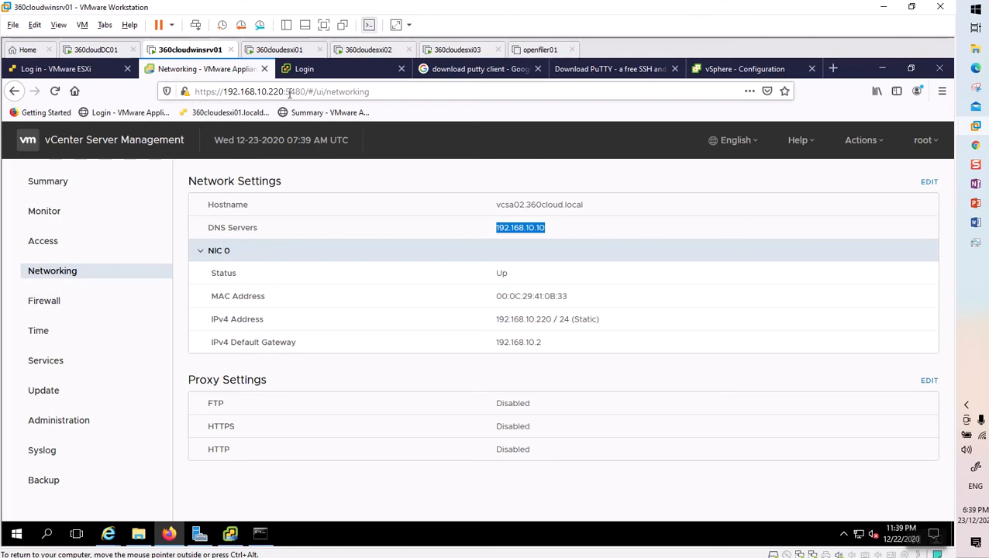
pyautogui.moveTo(305, 92); pyautogui.dragTo(216, 91)
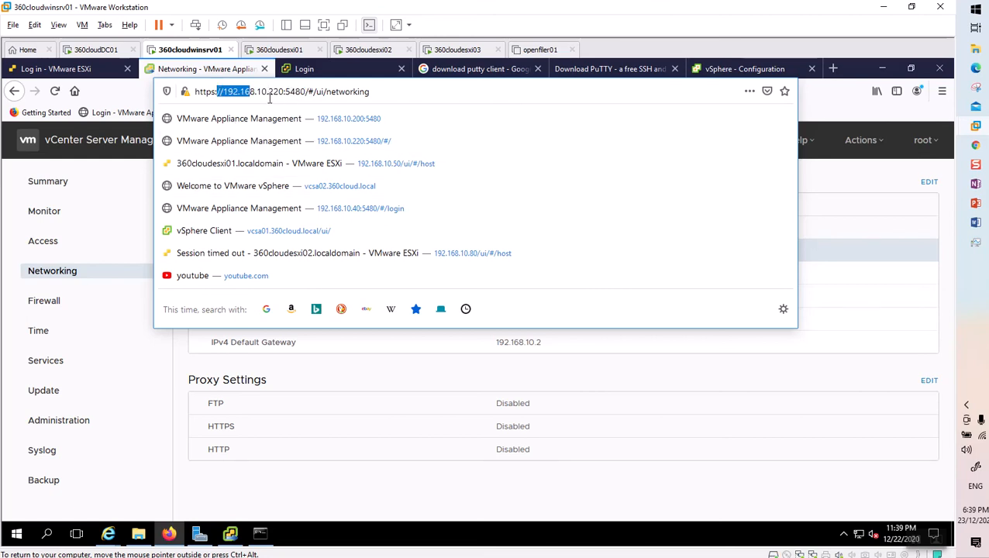
pyautogui.click(66, 279)
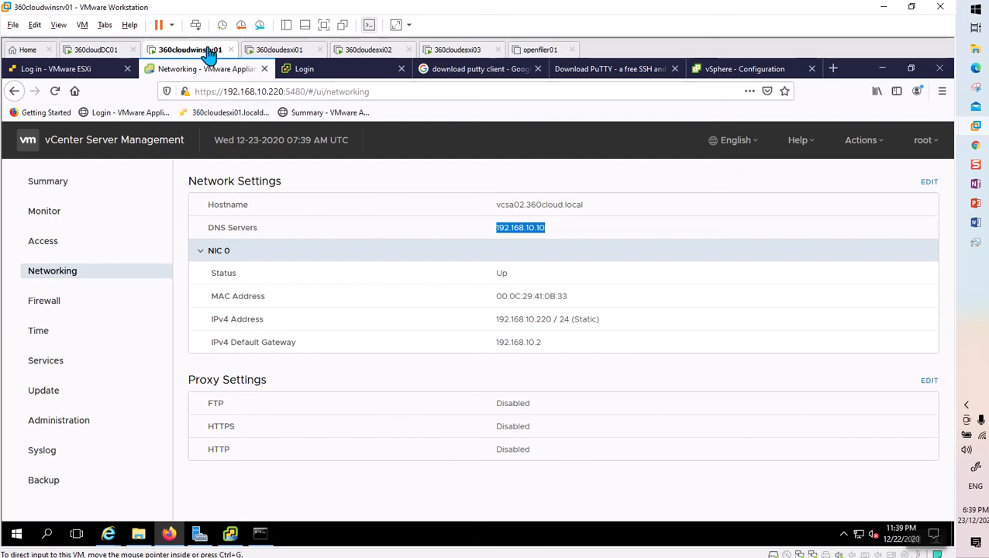
# Read the Active Directory Domain pane confirming vcsa02.360cloud.local joined 360cloud.local, reboot pending.
pyautogui.click(729, 69)
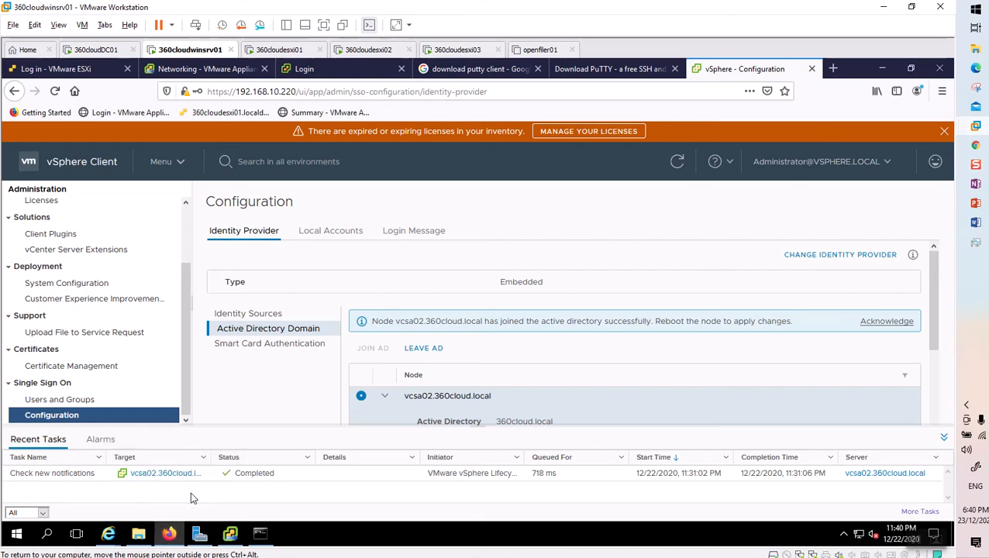
pyautogui.scroll(-3, 440, 385)
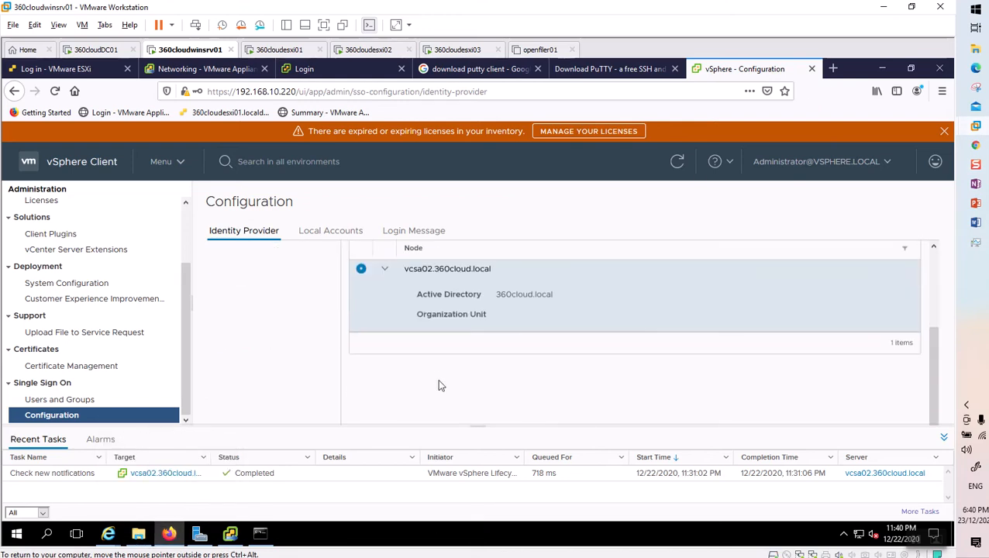
pyautogui.scroll(3, 468, 300)
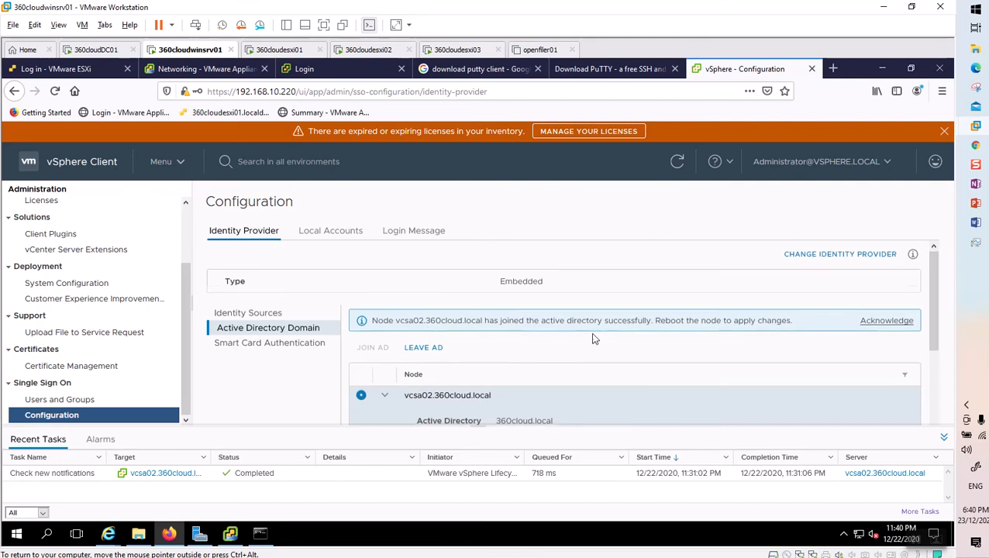
pyautogui.scroll(-2, 593, 339)
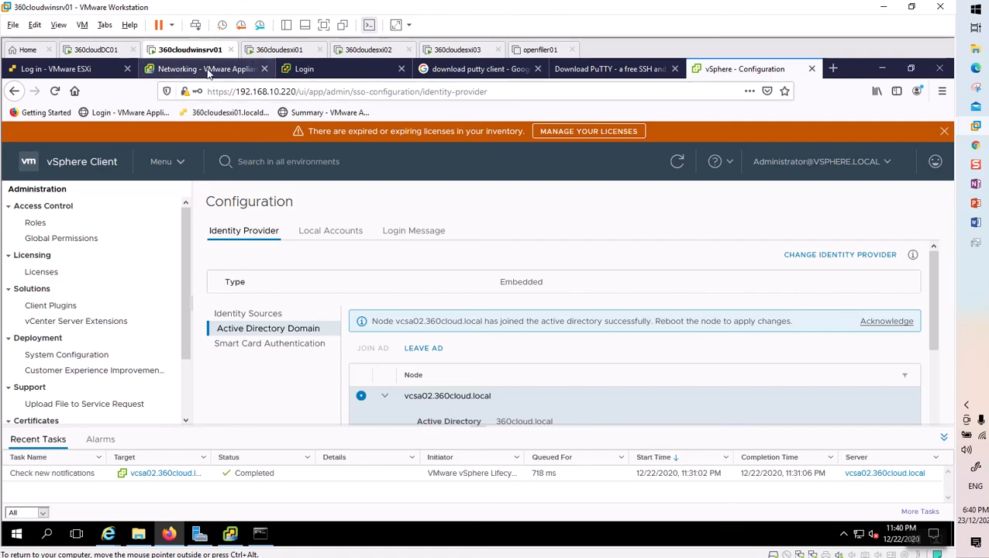
pyautogui.click(99, 71)
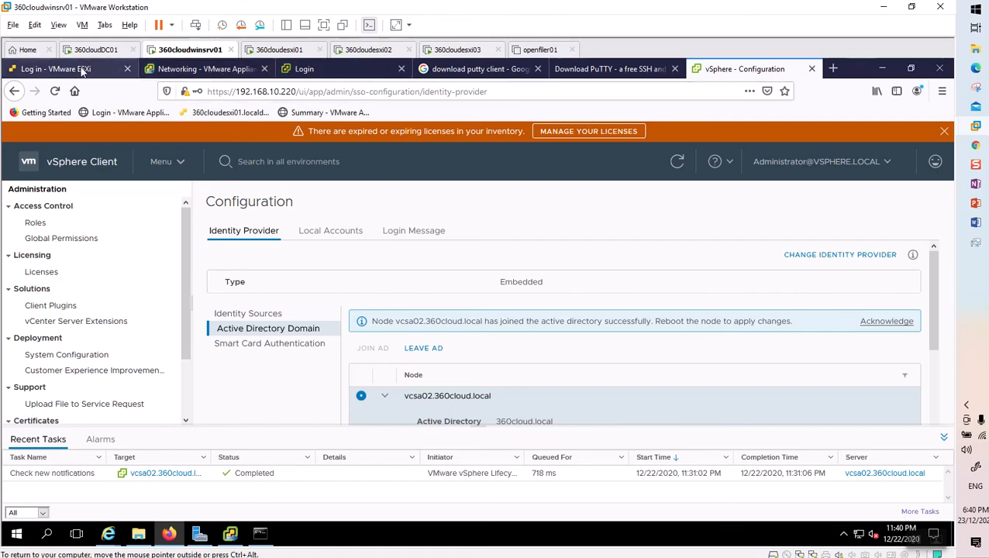
pyautogui.click(199, 71)
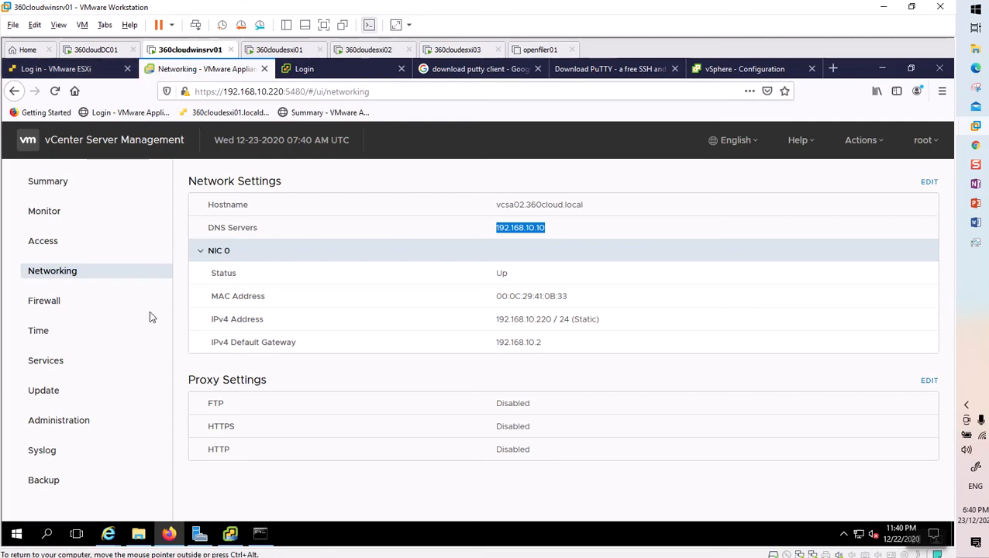
pyautogui.click(917, 539)
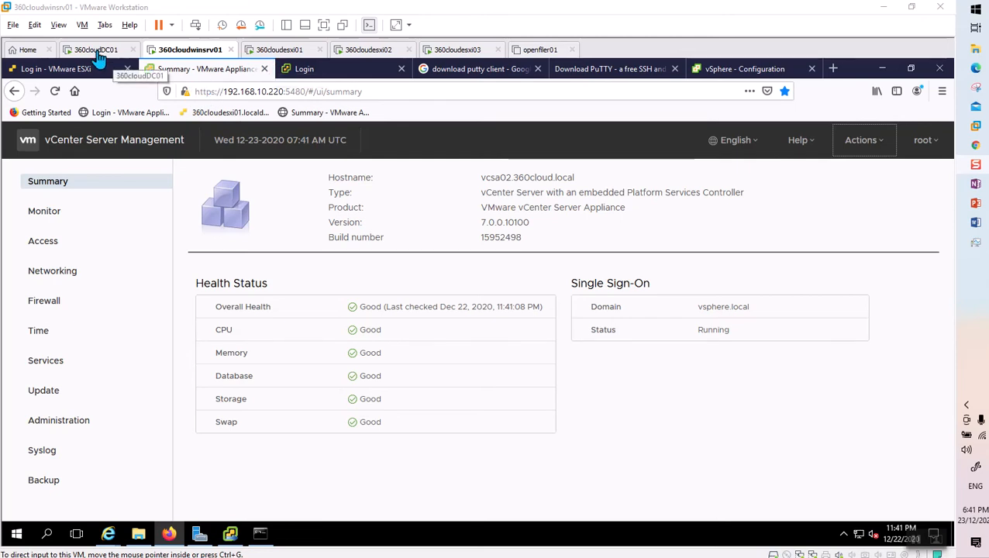
pyautogui.click(744, 69)
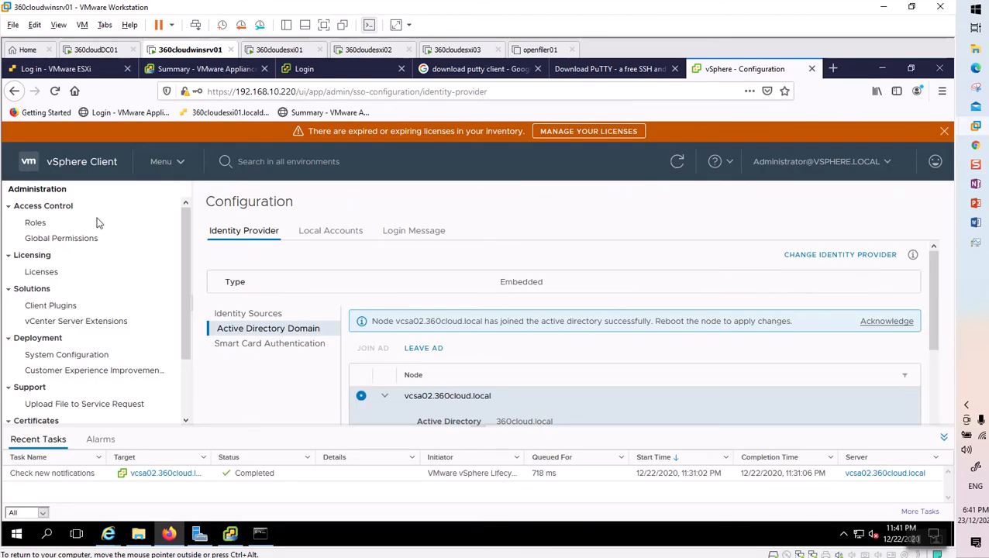
pyautogui.click(180, 164)
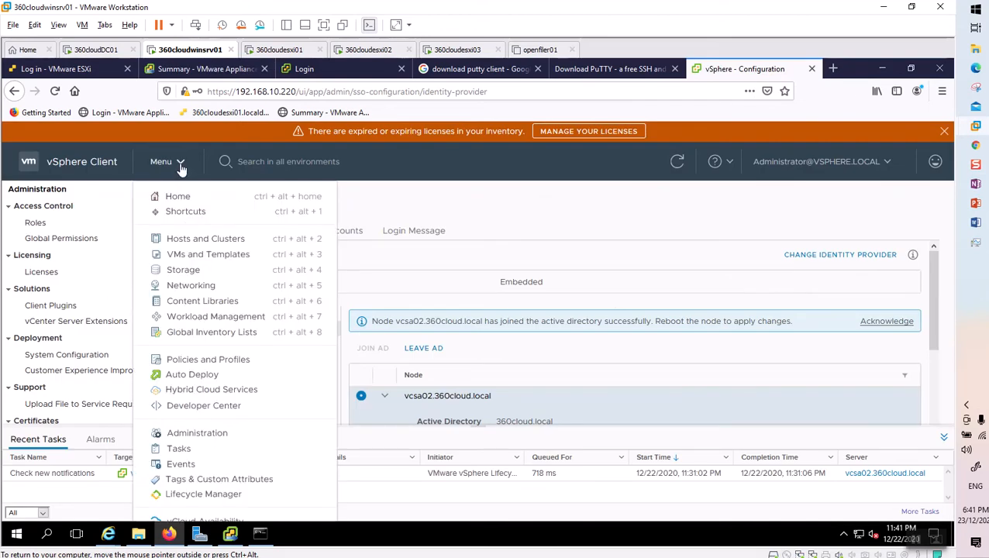
# In Hosts and Clusters, select the VMware vCenter Server VM under 360cloudesxi01 and view its Power actions.
pyautogui.click(195, 242)
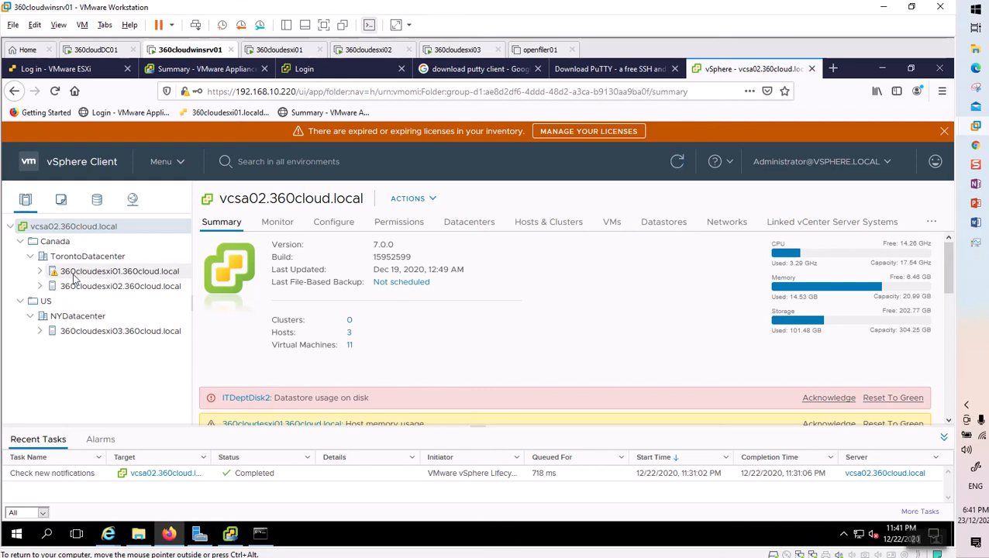
pyautogui.click(41, 272)
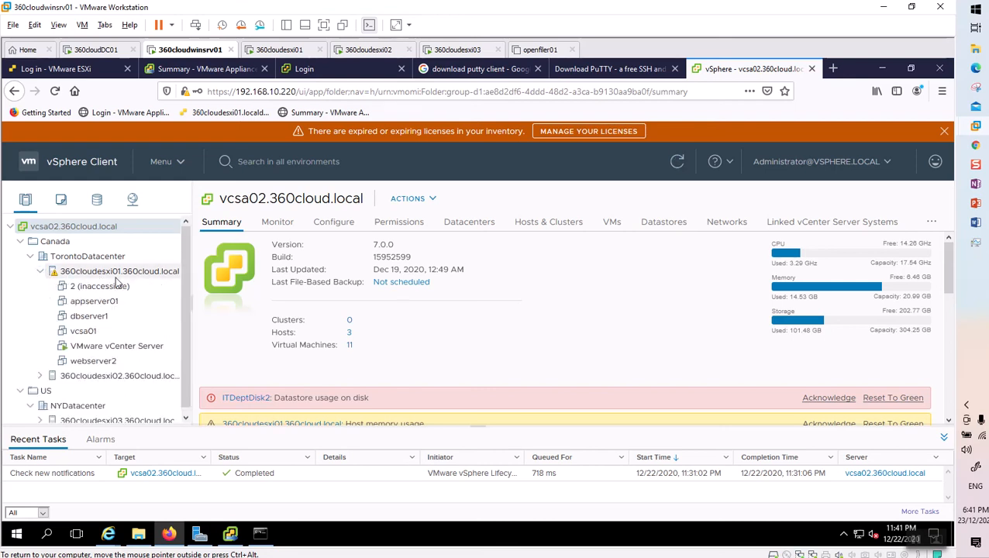
pyautogui.click(100, 354)
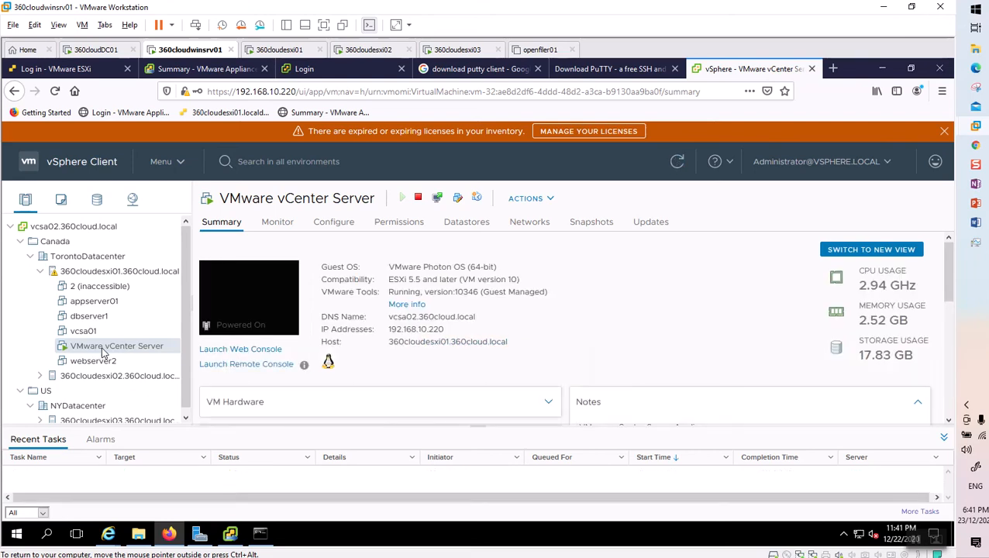
pyautogui.click(547, 207)
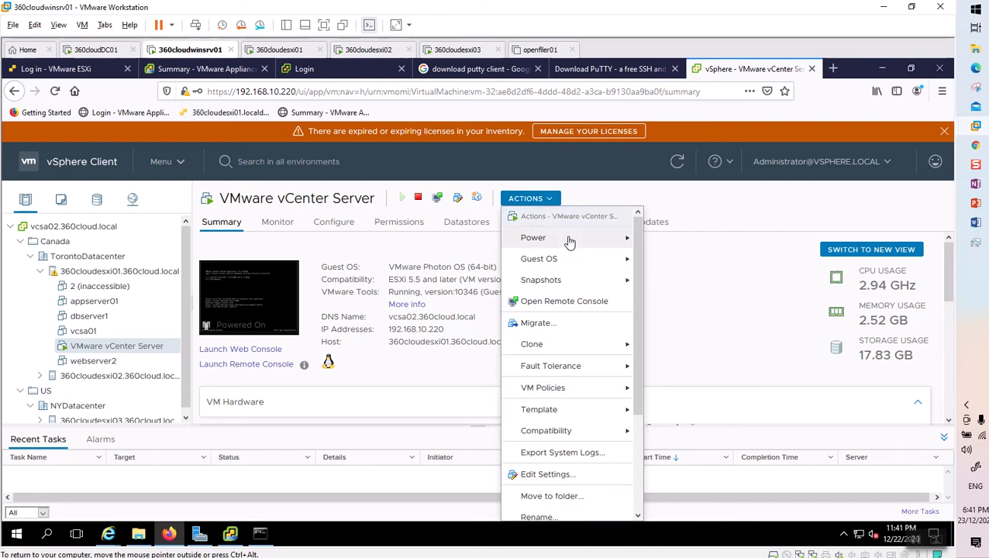
pyautogui.moveTo(570, 243)
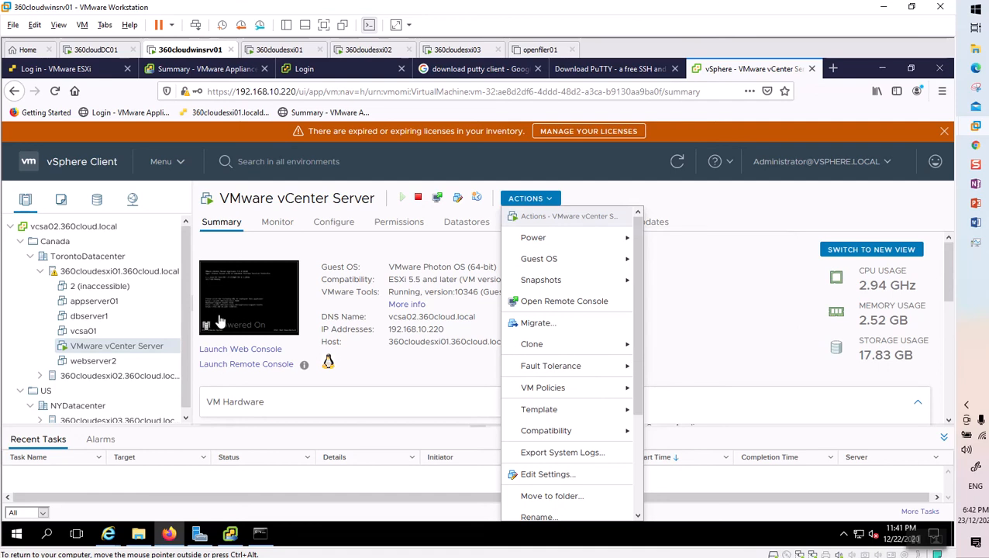
# Reboot the appliance from the VAMI Summary's Actions > Reboot, confirming with YES.
pyautogui.click(202, 69)
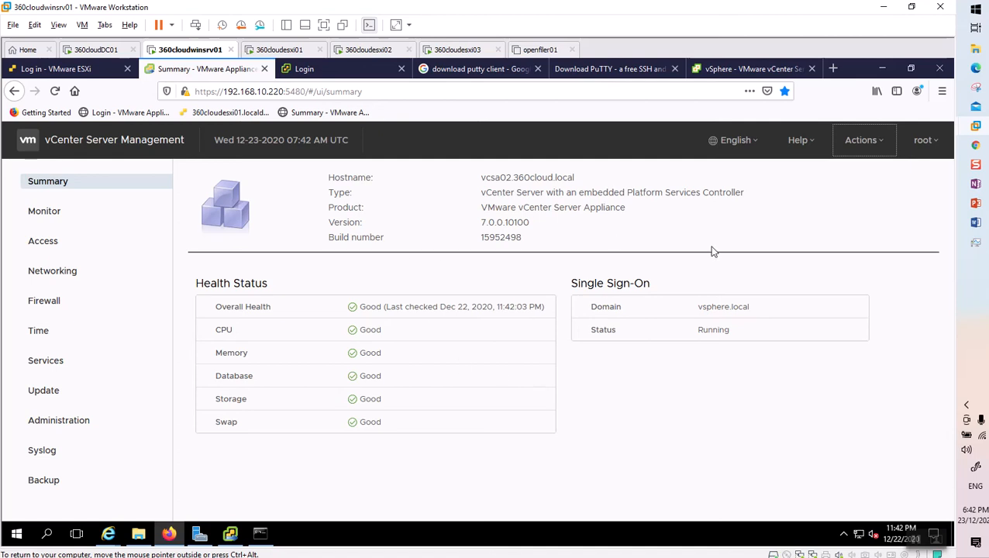
pyautogui.click(881, 142)
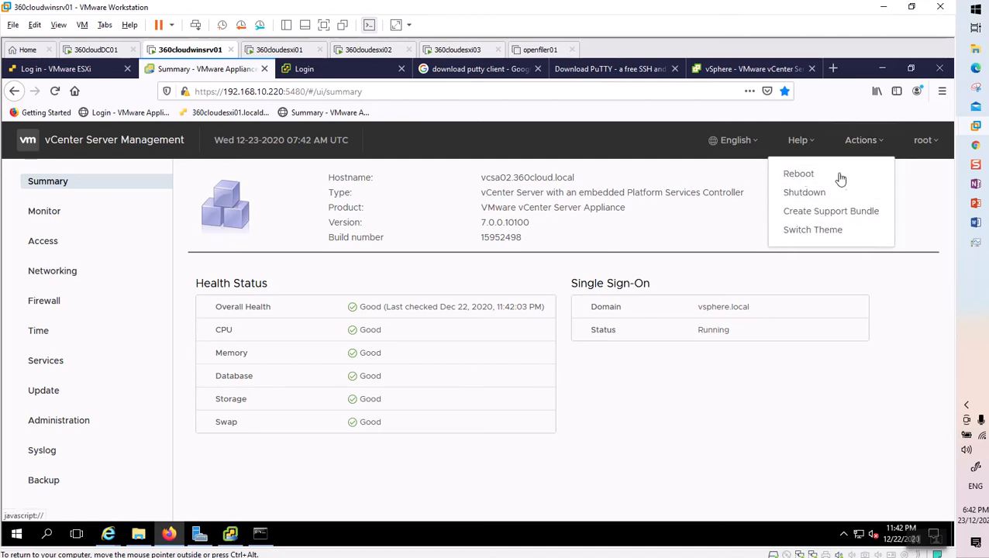
pyautogui.click(804, 174)
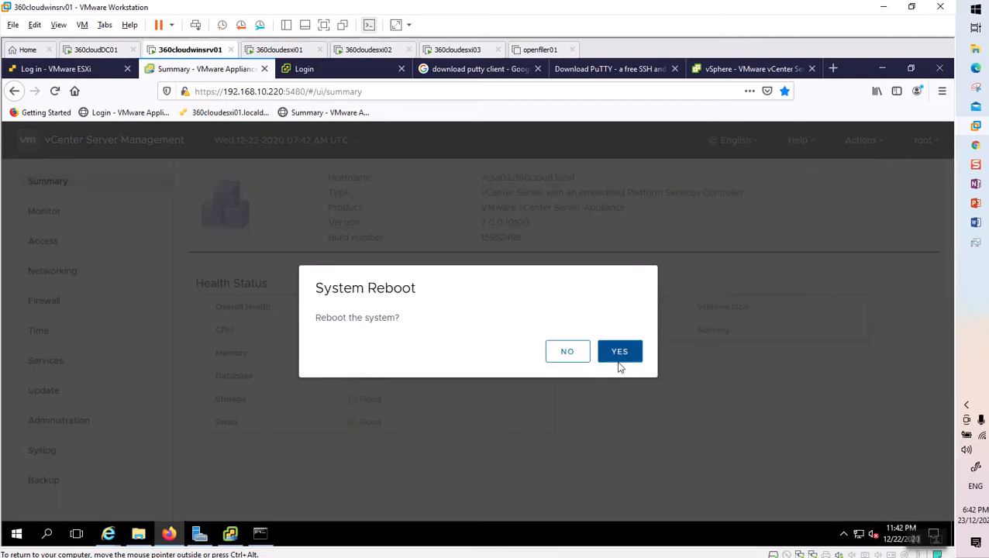
pyautogui.click(615, 352)
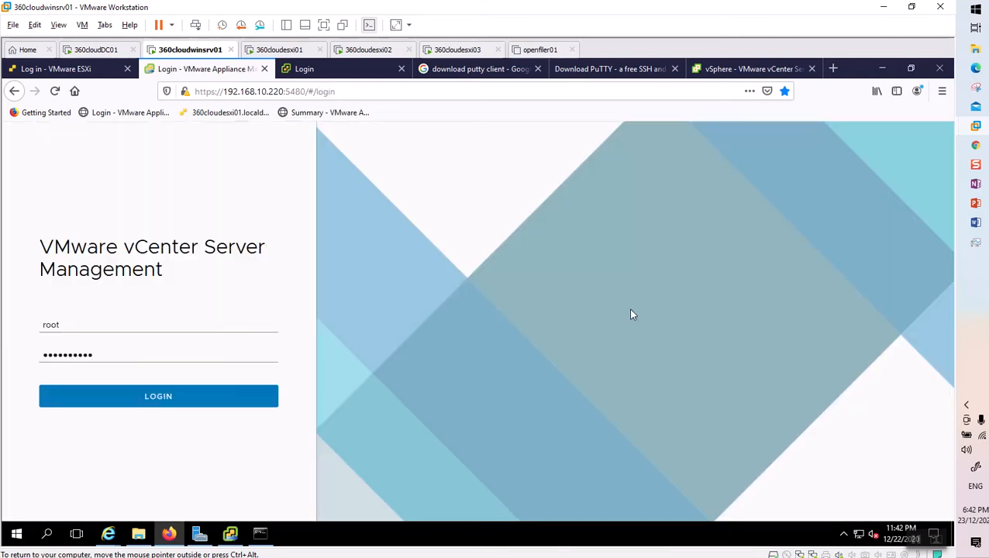
pyautogui.click(745, 71)
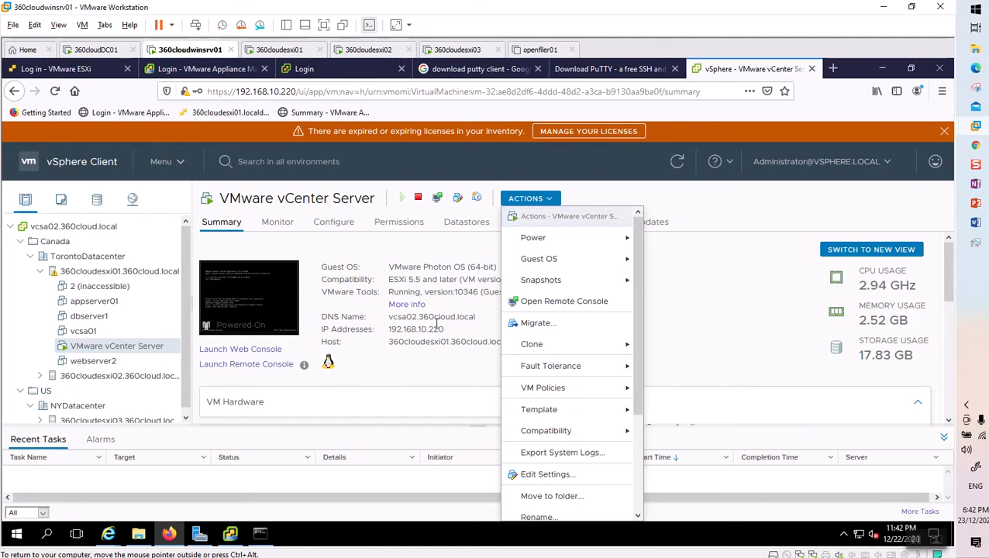
# Dismiss the open menus and refresh the vCenter VM page, which cannot reach 192.168.10.220.
pyautogui.click(248, 319)
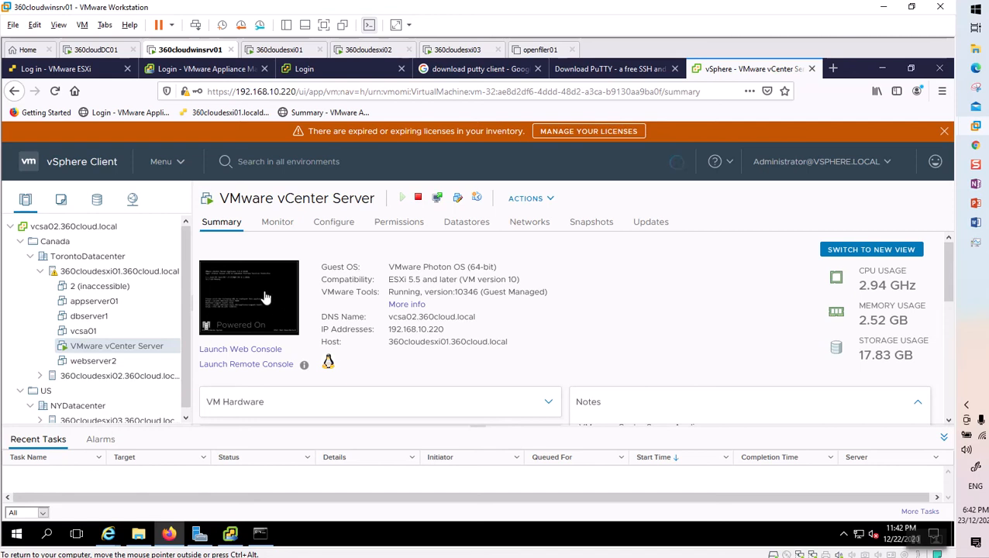
pyautogui.click(242, 364)
pyautogui.press('F5')
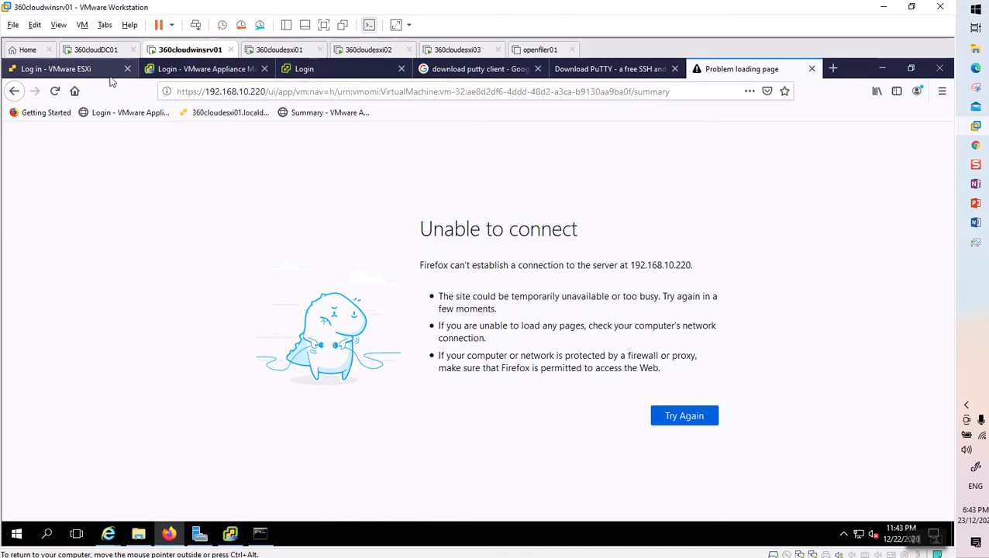
# Attempt the ESXi Host Client login, then bring up the 360cloudesxi01 console showing 192.168.10.50.
pyautogui.click(62, 69)
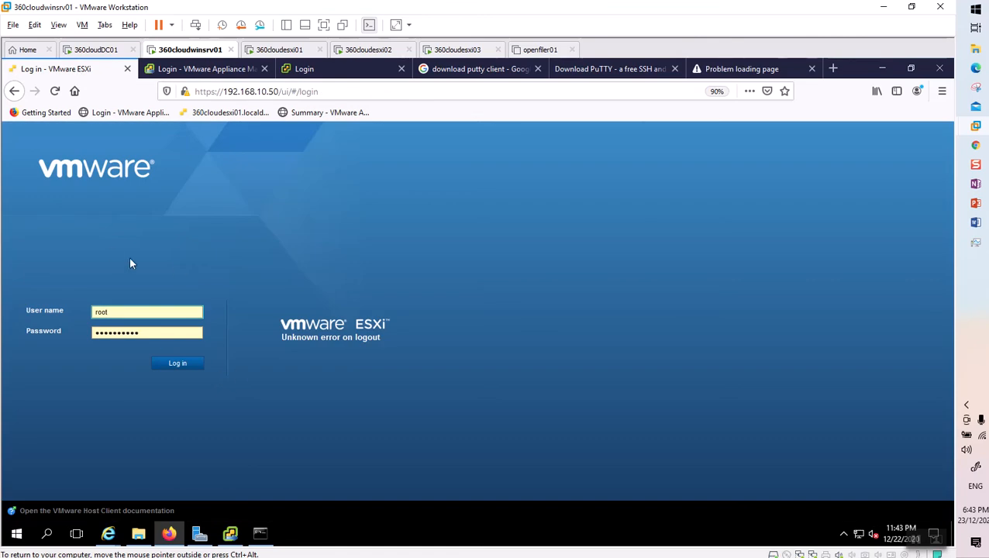
pyautogui.click(176, 364)
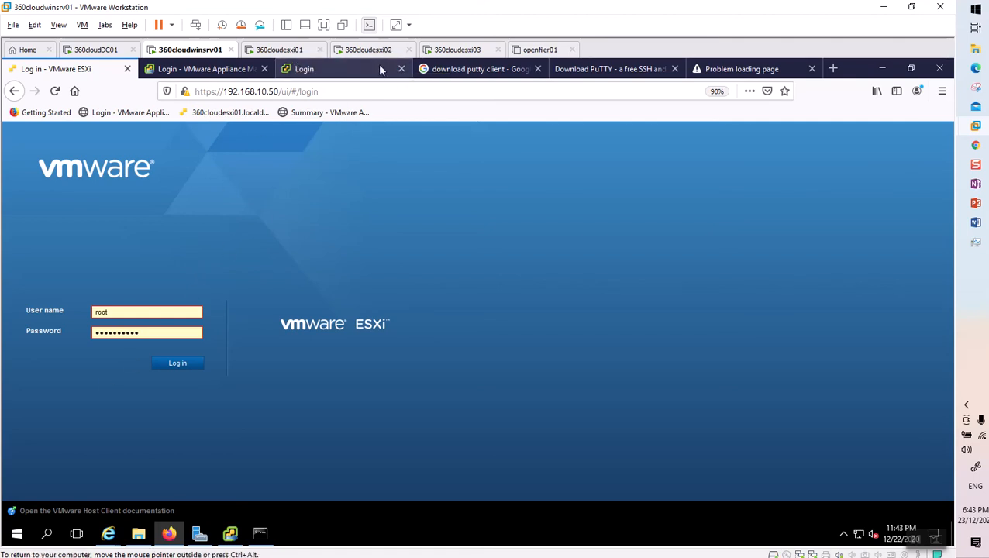
pyautogui.click(461, 52)
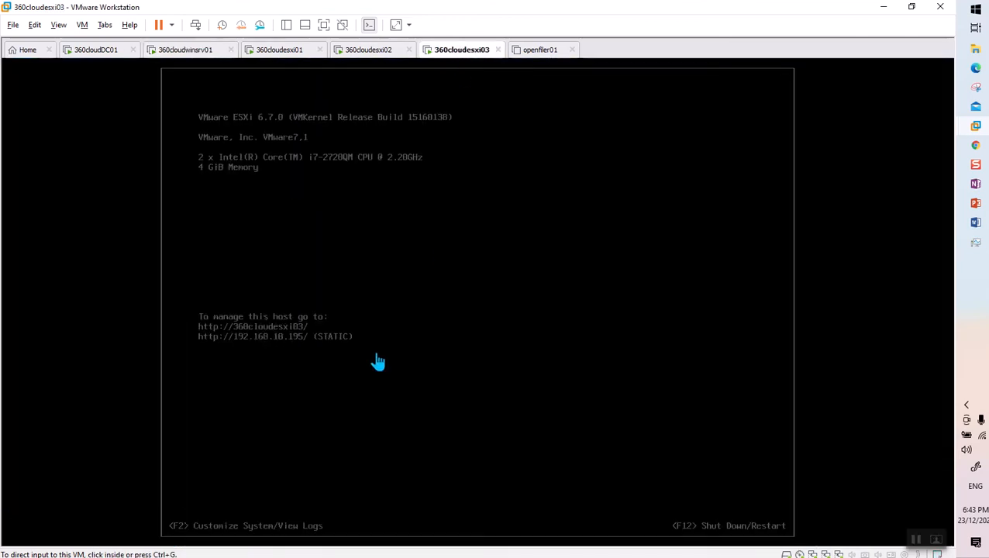
pyautogui.click(190, 51)
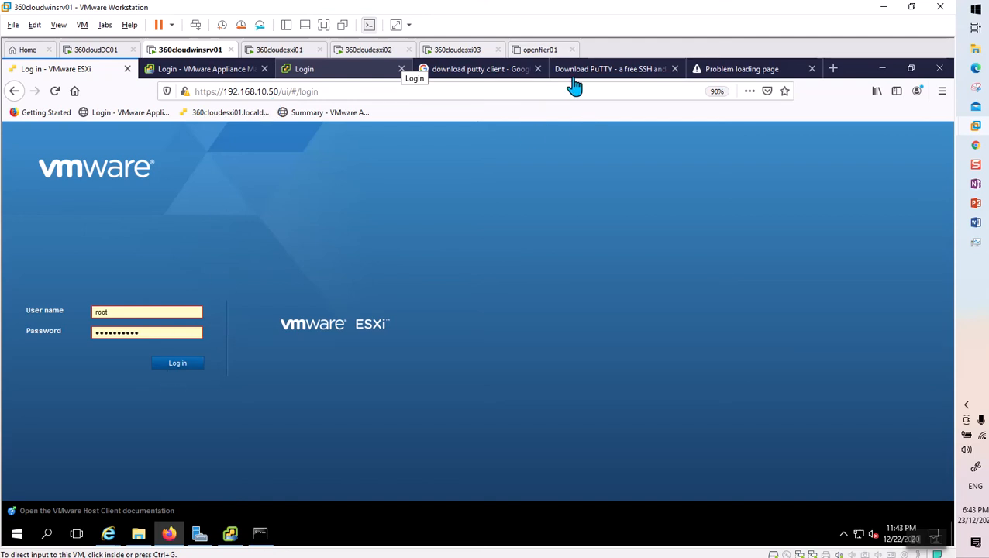
pyautogui.click(294, 54)
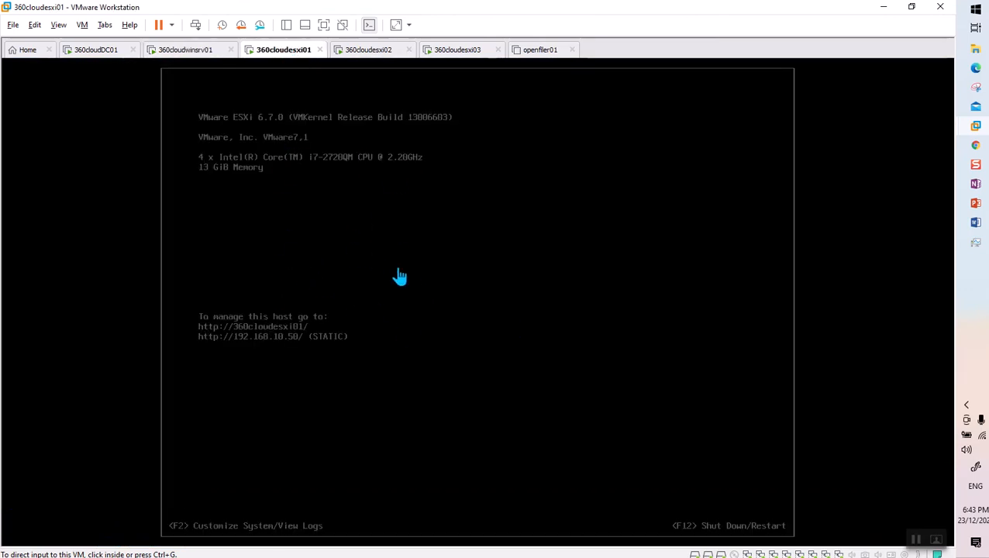
# Sign in as root to system customization on the 360cloudesxi01 DCUI.
pyautogui.click(370, 256)
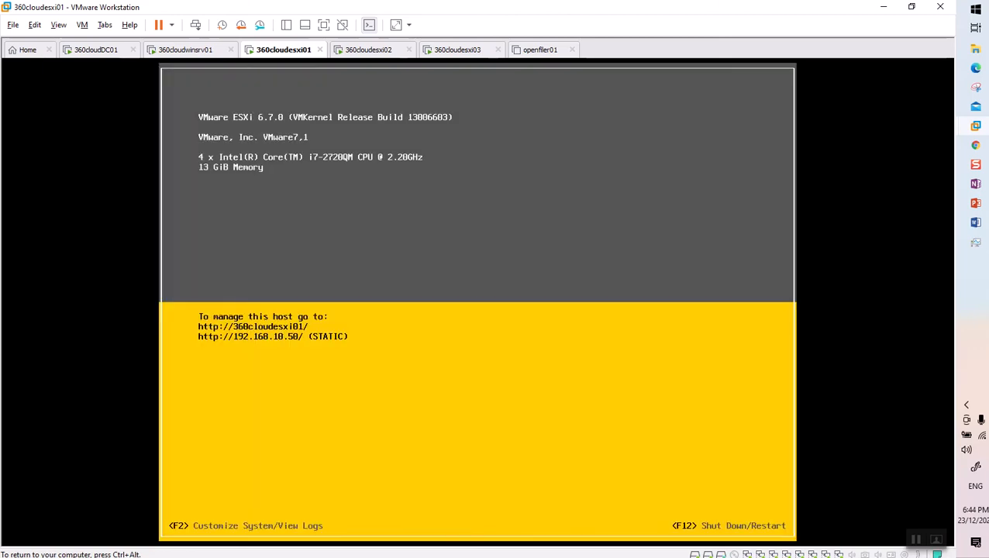
pyautogui.press('F2')
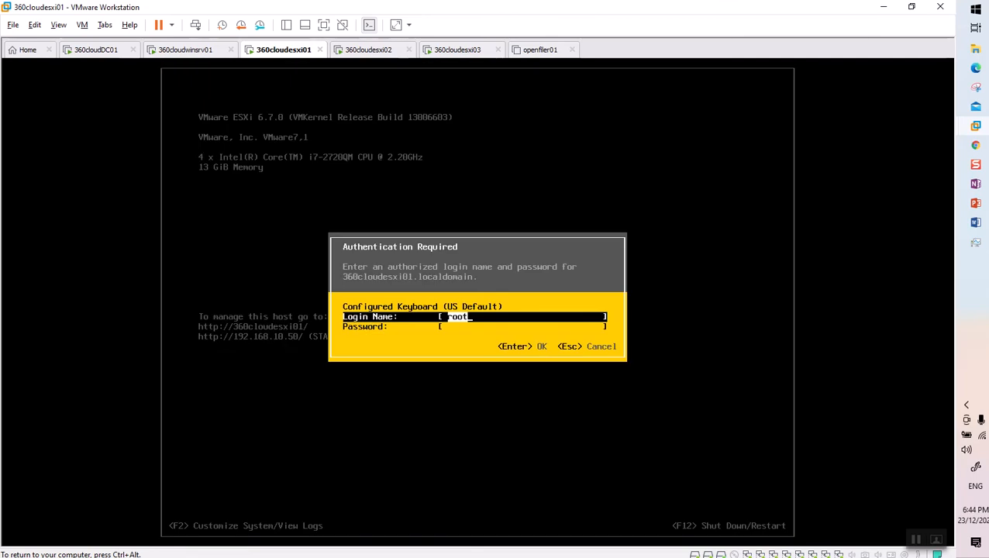
pyautogui.press('Tab')
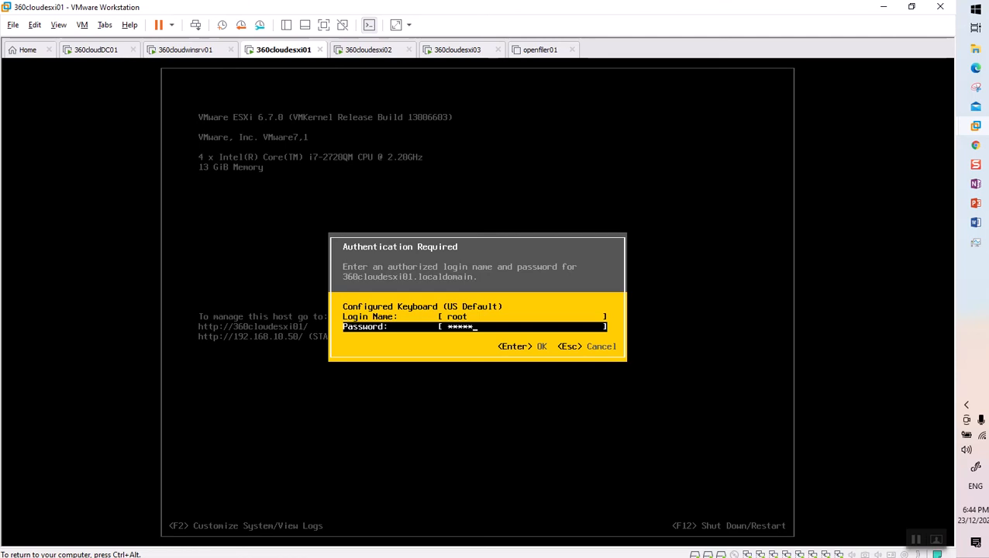
pyautogui.press('Return')
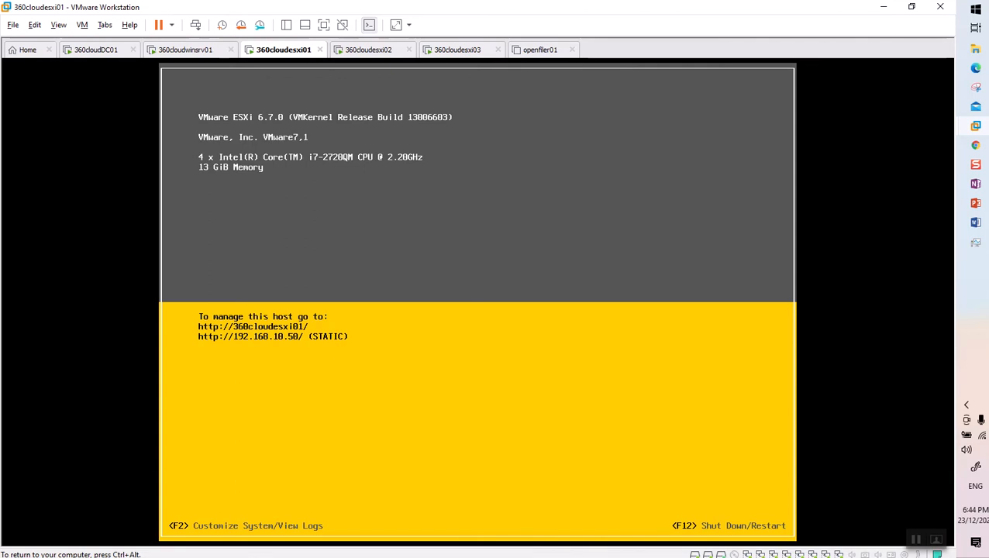
# Browse Troubleshooting Options, then highlight Configure Lockdown Mode, which reads Enabled.
pyautogui.press('Down')
pyautogui.press('Down')
pyautogui.press('Down')
pyautogui.press('Down')
pyautogui.press('Down')
pyautogui.press('Down')
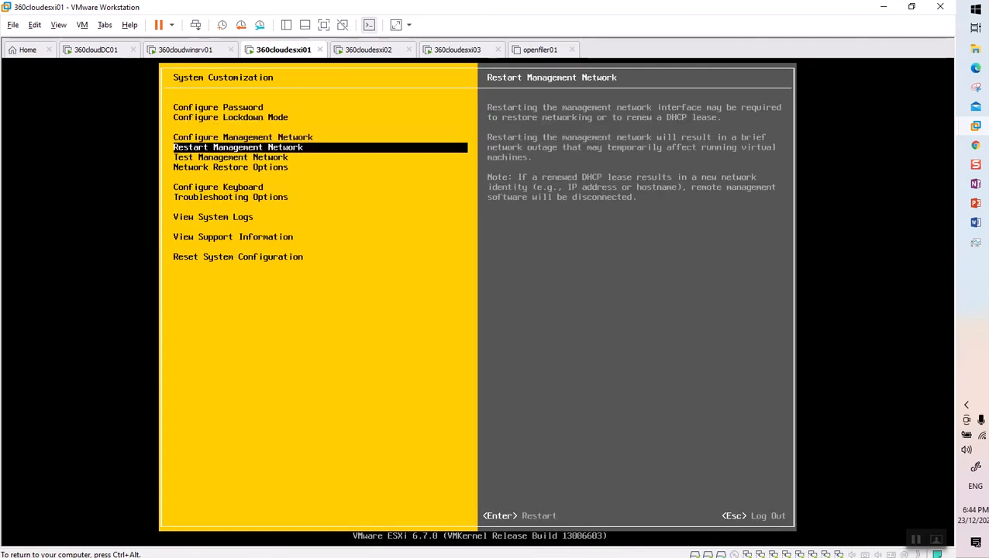
pyautogui.press('Down')
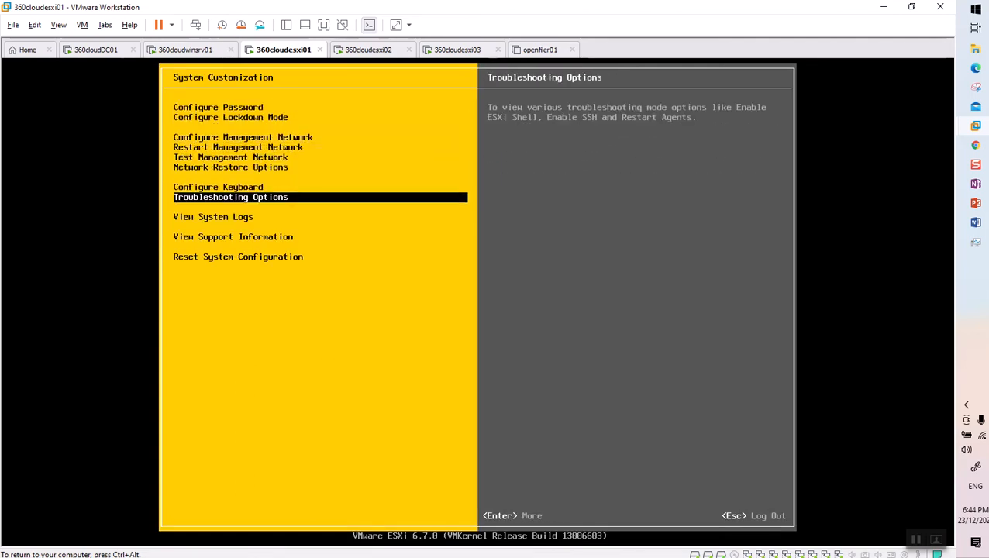
pyautogui.press('Return')
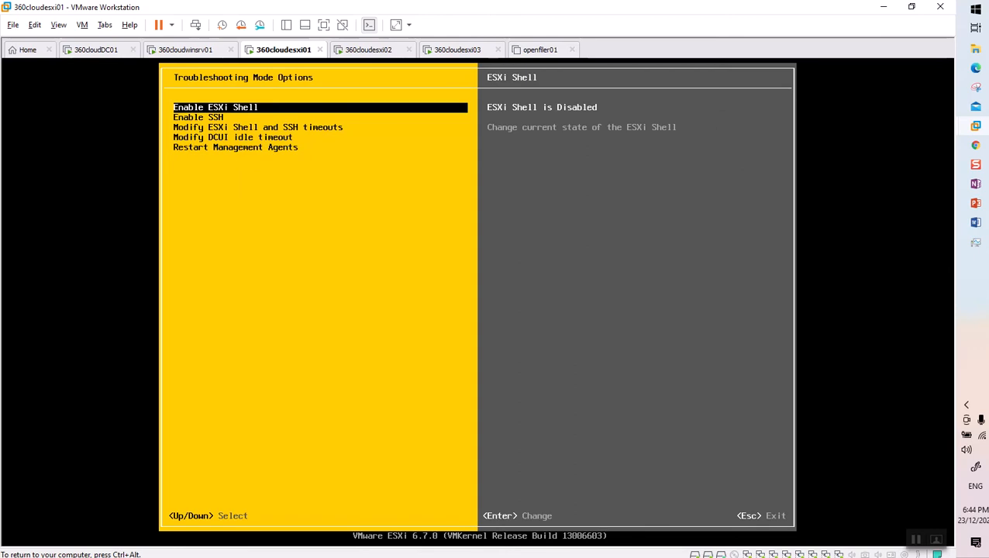
pyautogui.press('Escape')
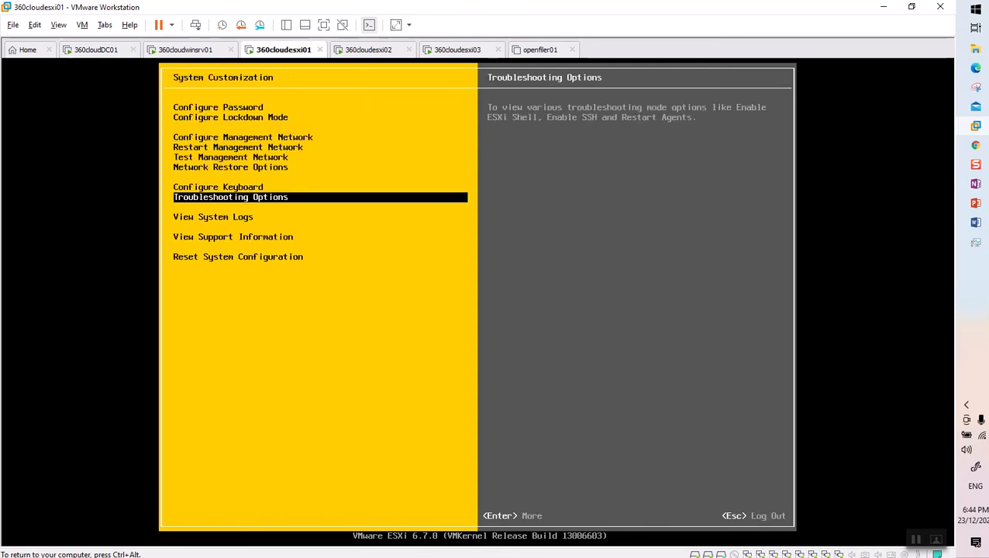
pyautogui.press('Up')
pyautogui.press('Up')
pyautogui.press('Up')
pyautogui.press('Up')
pyautogui.press('Up')
pyautogui.press('Up')
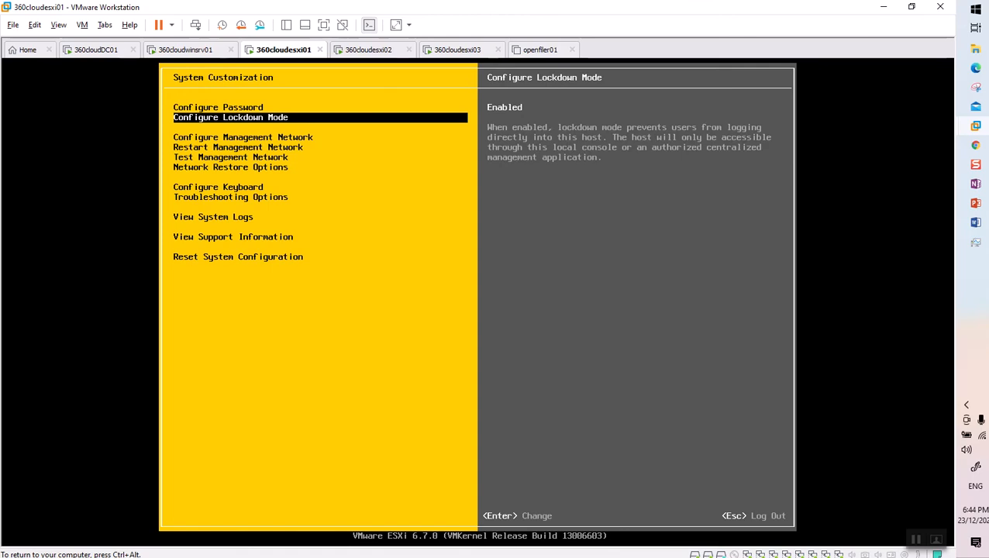
pyautogui.hotkey('ctrl', 'alt')
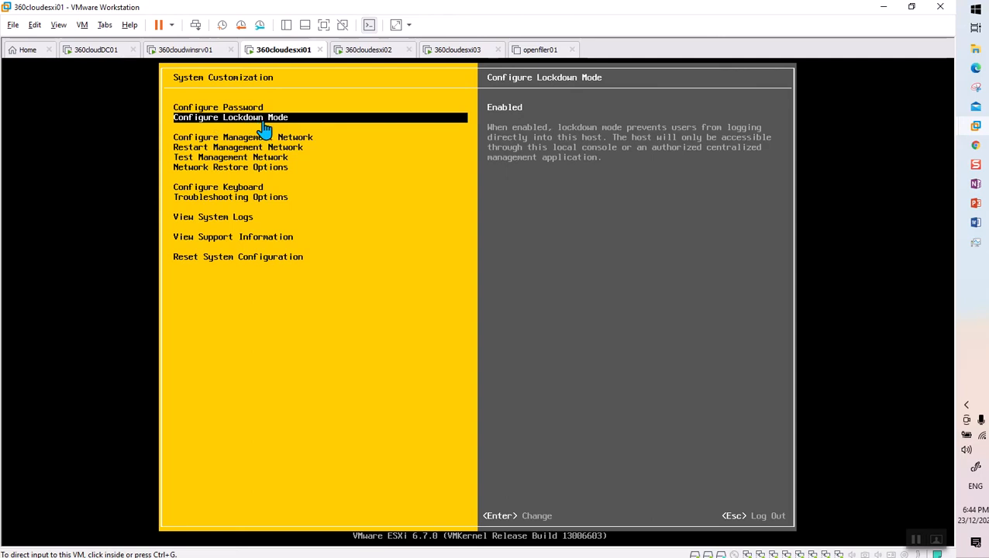
pyautogui.click(195, 56)
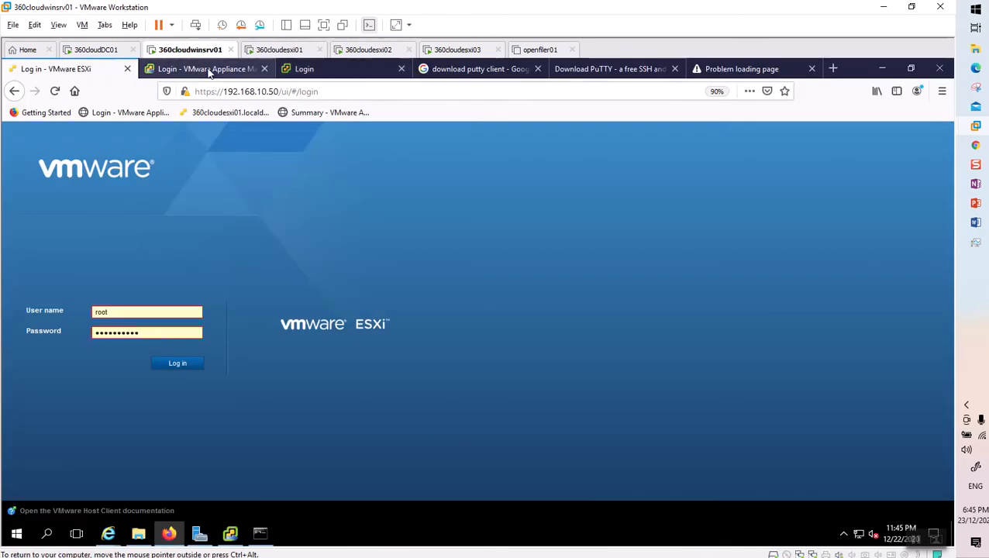
pyautogui.click(207, 69)
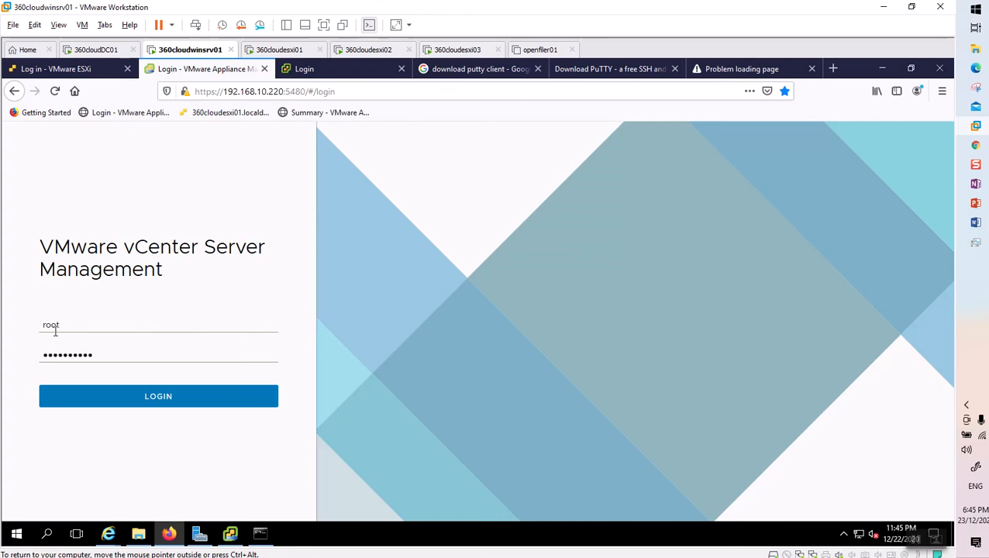
pyautogui.click(151, 398)
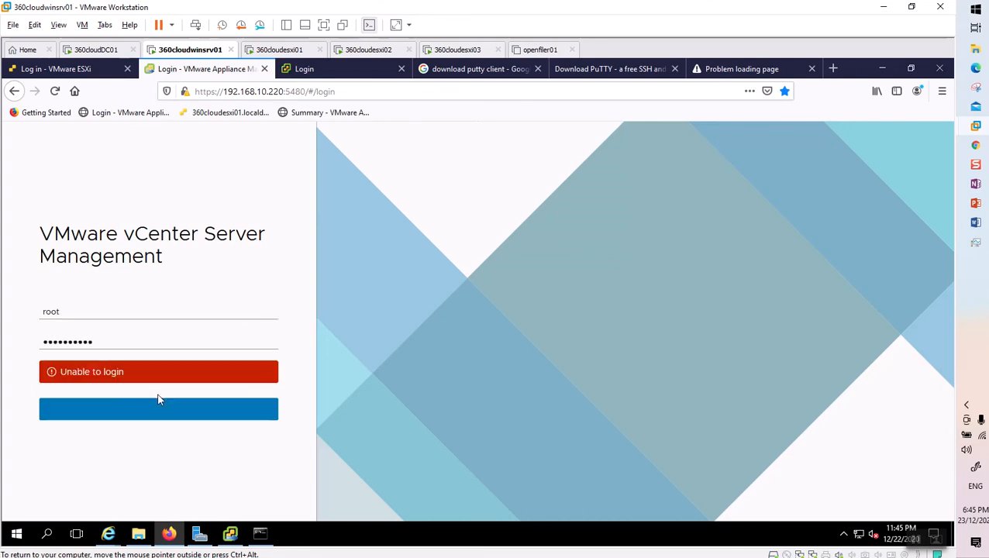
pyautogui.click(160, 414)
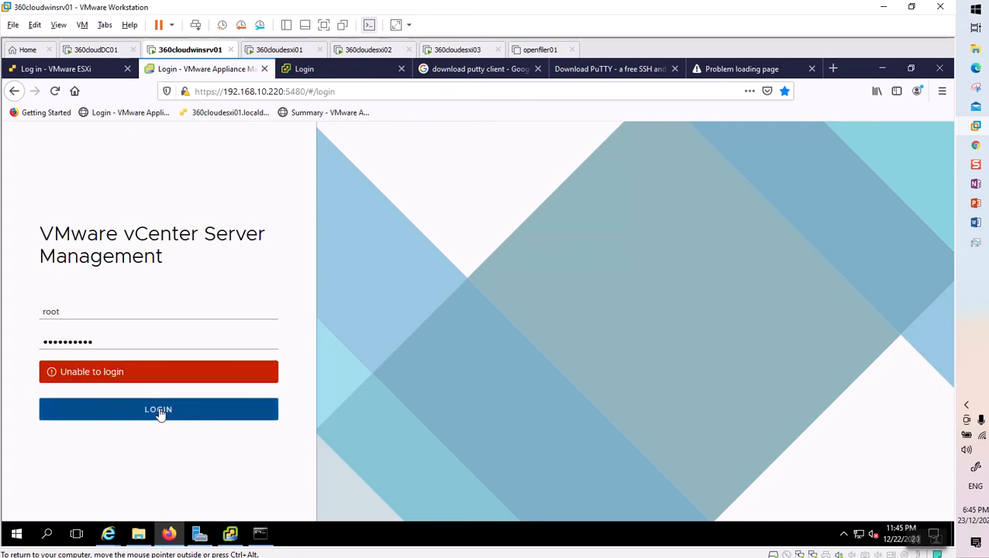
pyautogui.click(160, 413)
pyautogui.click(160, 413)
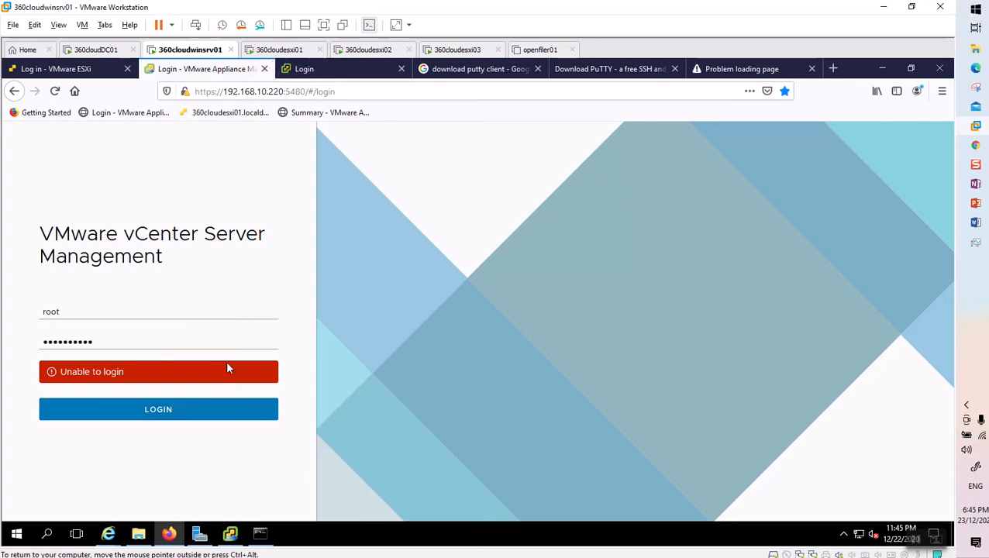
pyautogui.click(281, 51)
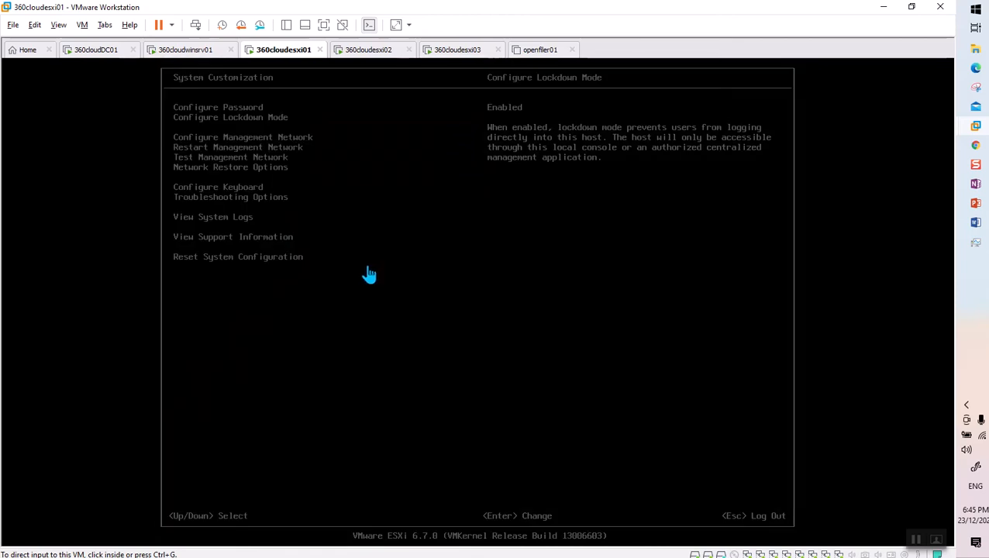
# Uncheck Enable lockdown mode so 360cloudesxi01 reads Disabled, then log out of customization.
pyautogui.click(369, 277)
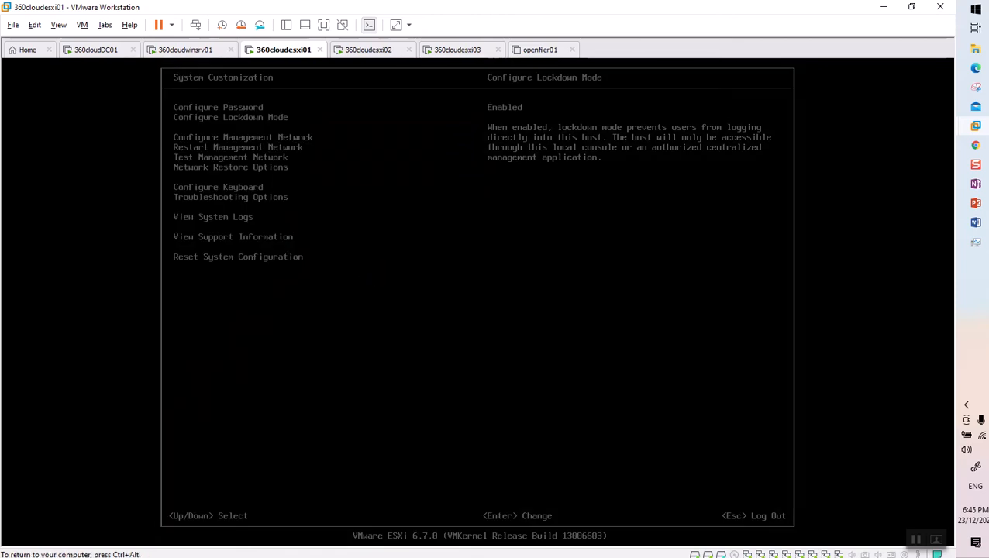
pyautogui.press('Return')
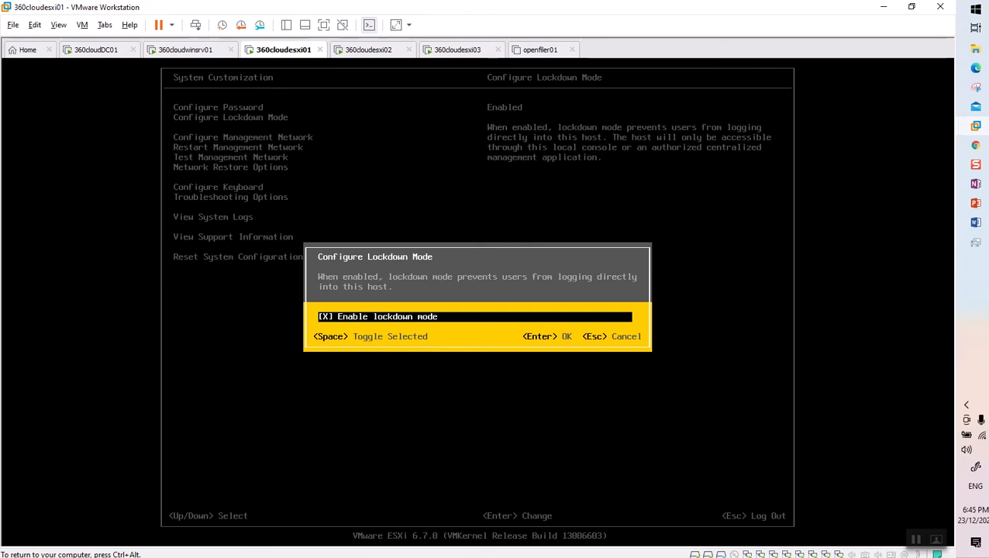
pyautogui.press('space')
pyautogui.press('Return')
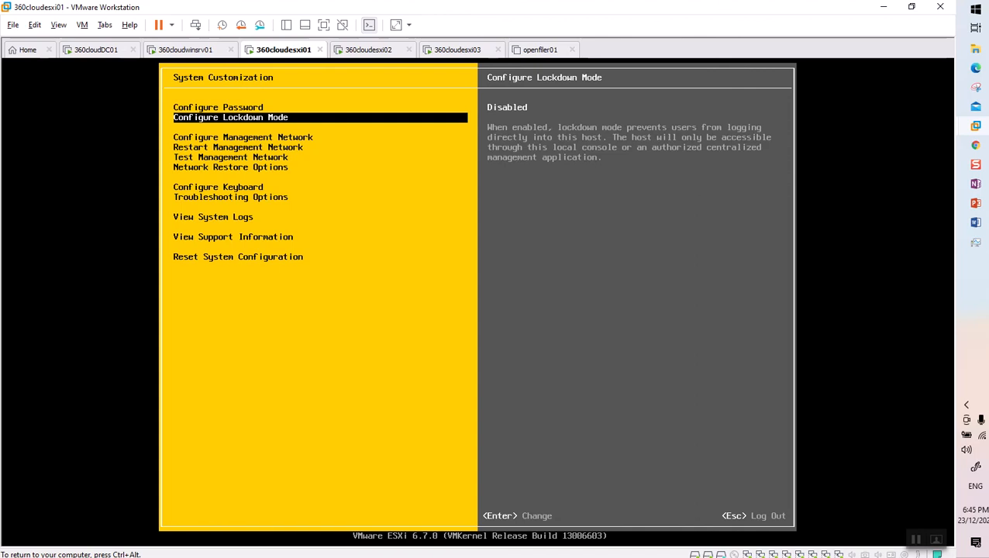
pyautogui.press('Escape')
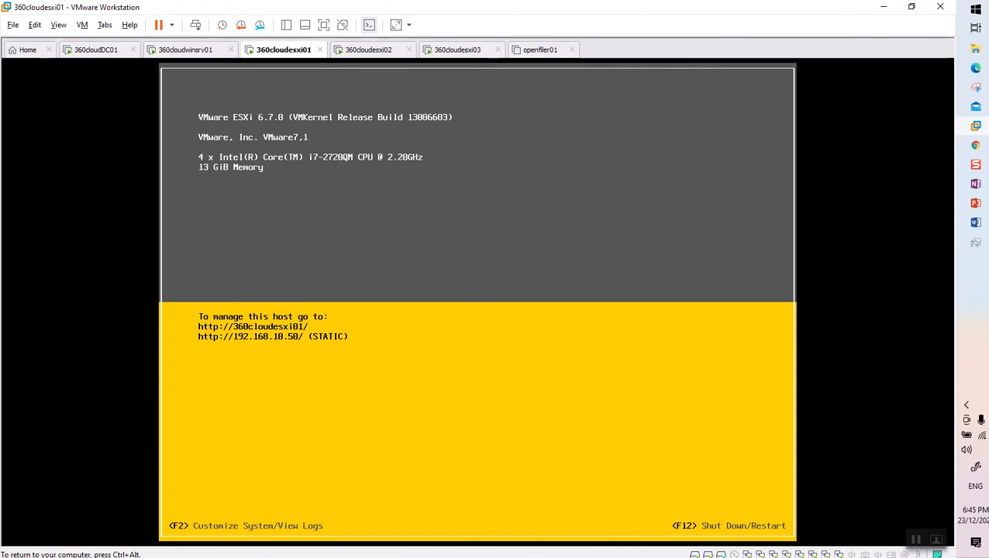
pyautogui.hotkey('ctrl', 'alt')
# Retry the vCenter appliance login and the ESXi host web client login.
pyautogui.click(186, 51)
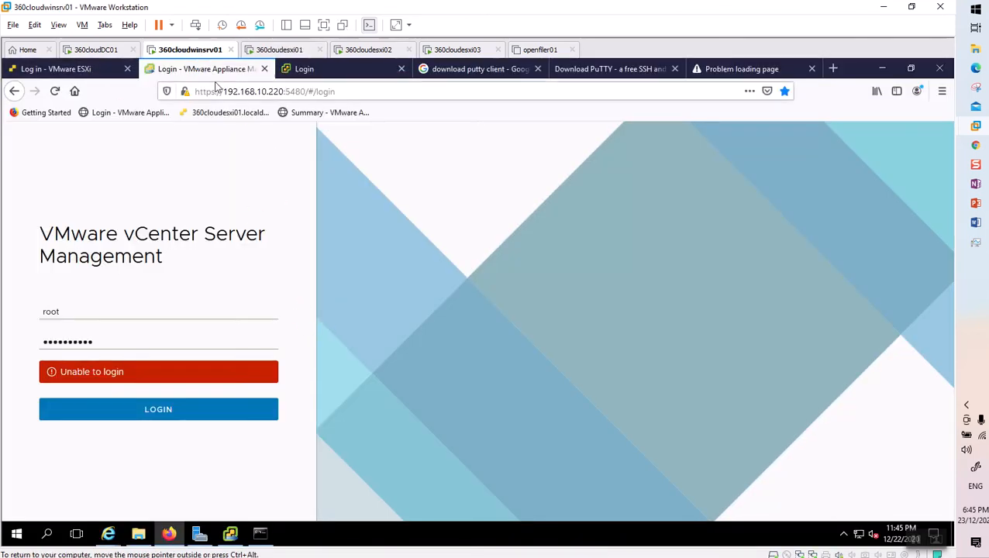
pyautogui.click(193, 417)
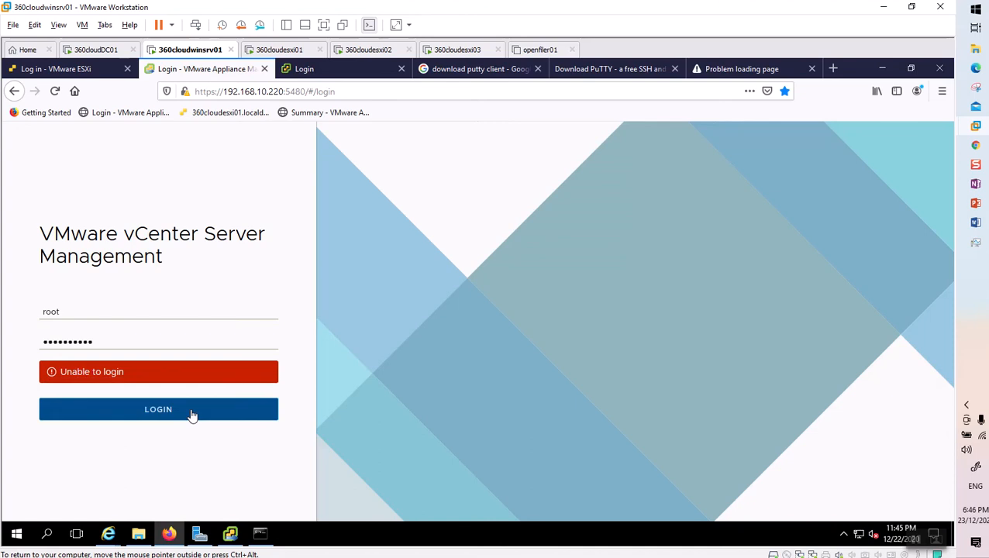
pyautogui.click(78, 69)
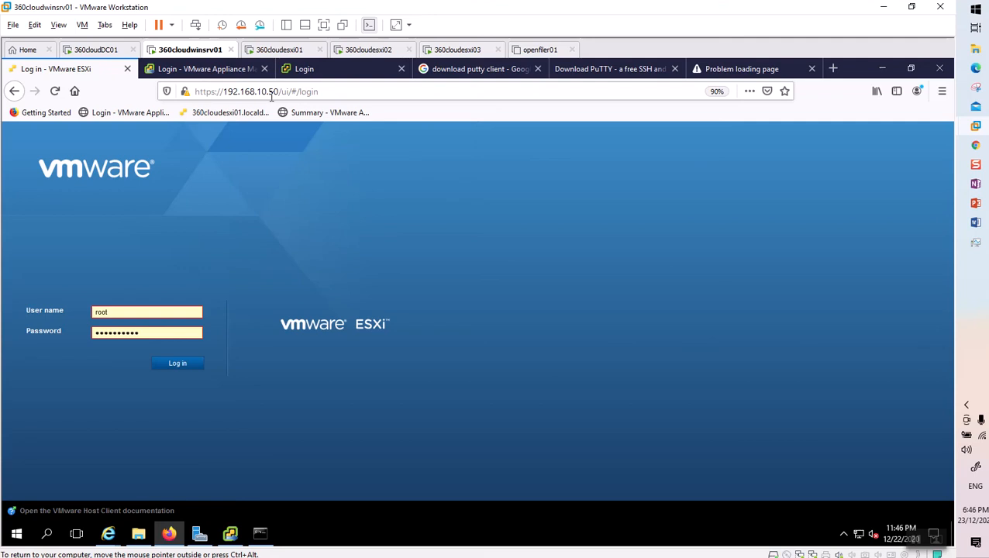
pyautogui.click(179, 367)
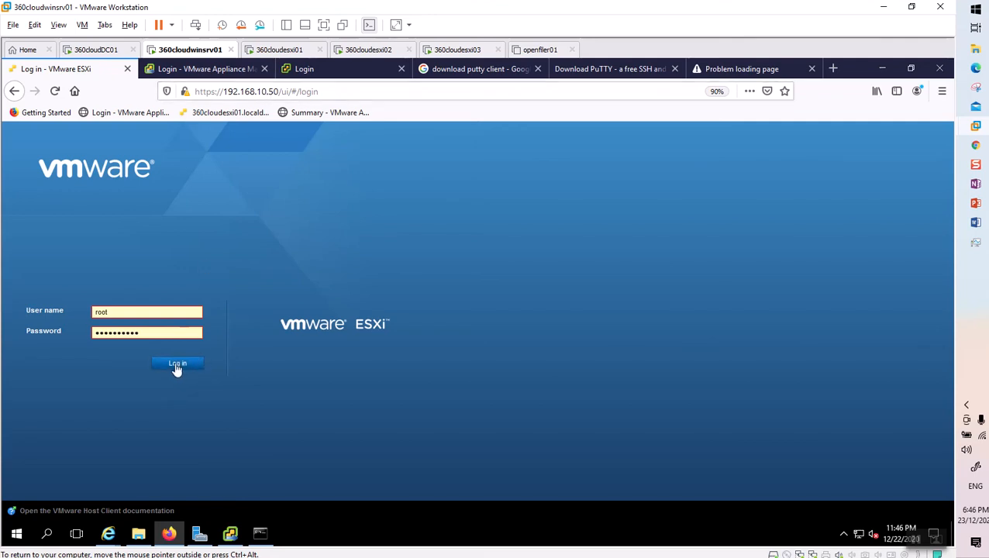
pyautogui.click(174, 367)
# Clear and retype the ESXi host password, then bring up the vSphere sign-in page.
pyautogui.click(164, 333)
pyautogui.press('BackSpace')
pyautogui.press('BackSpace')
pyautogui.press('BackSpace')
pyautogui.press('BackSpace')
pyautogui.press('BackSpace')
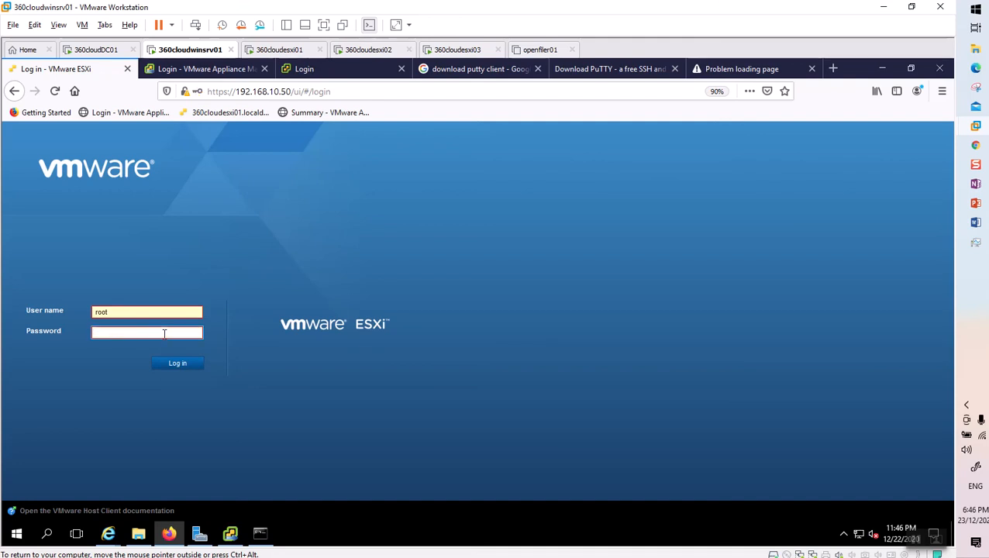
pyautogui.write('••••••••••')
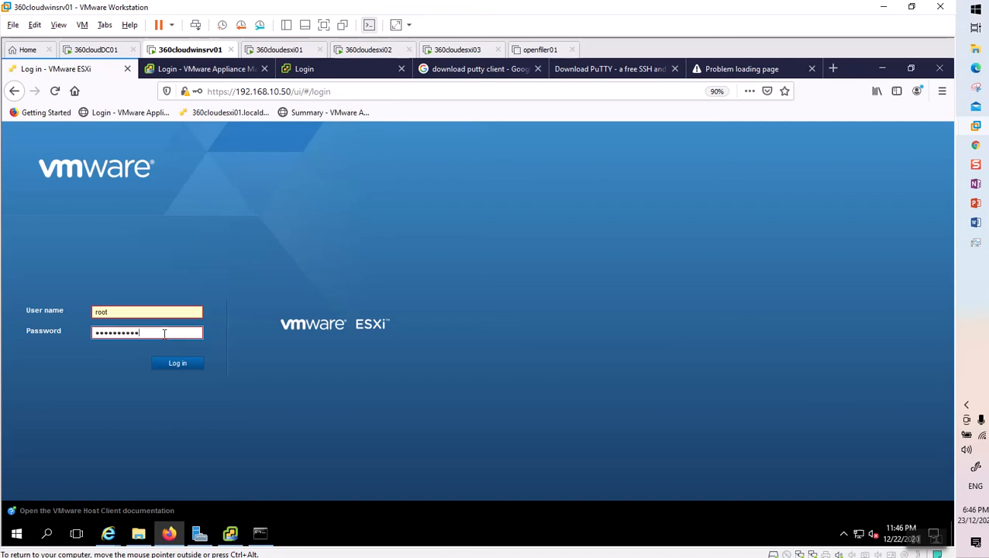
pyautogui.write('•')
pyautogui.click(329, 72)
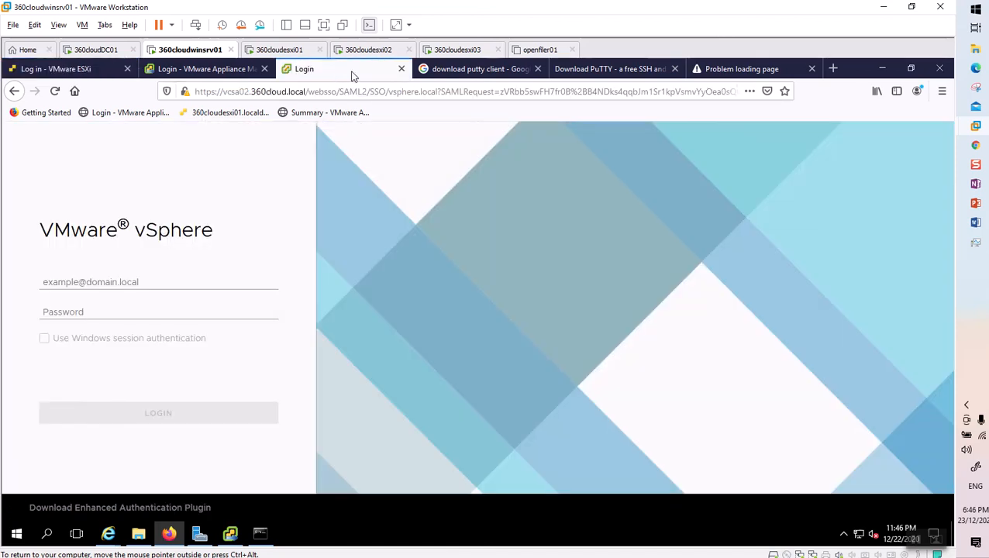
# Log in as root on the 360cloudesxi01 DCUI and confirm Configure Lockdown Mode shows Disabled.
pyautogui.click(287, 51)
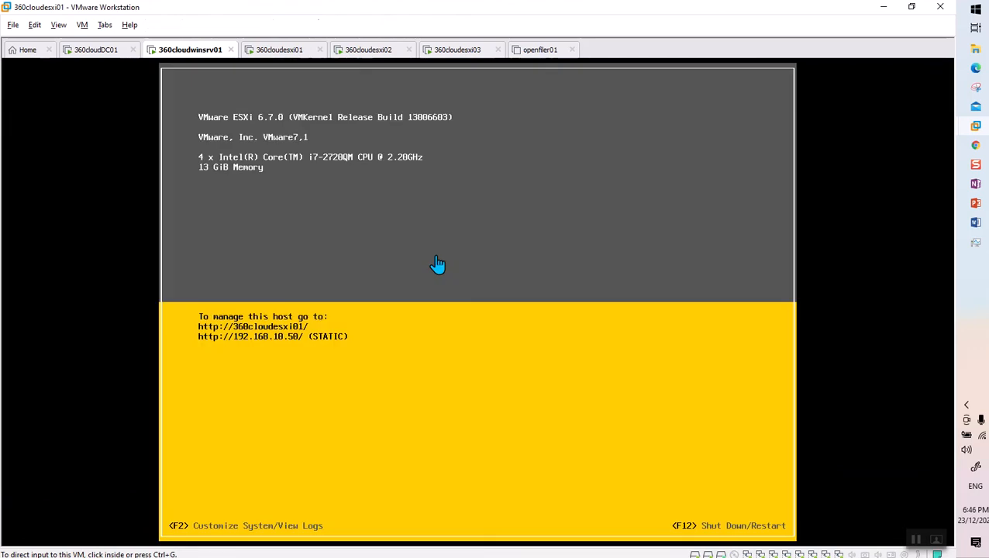
pyautogui.click(449, 320)
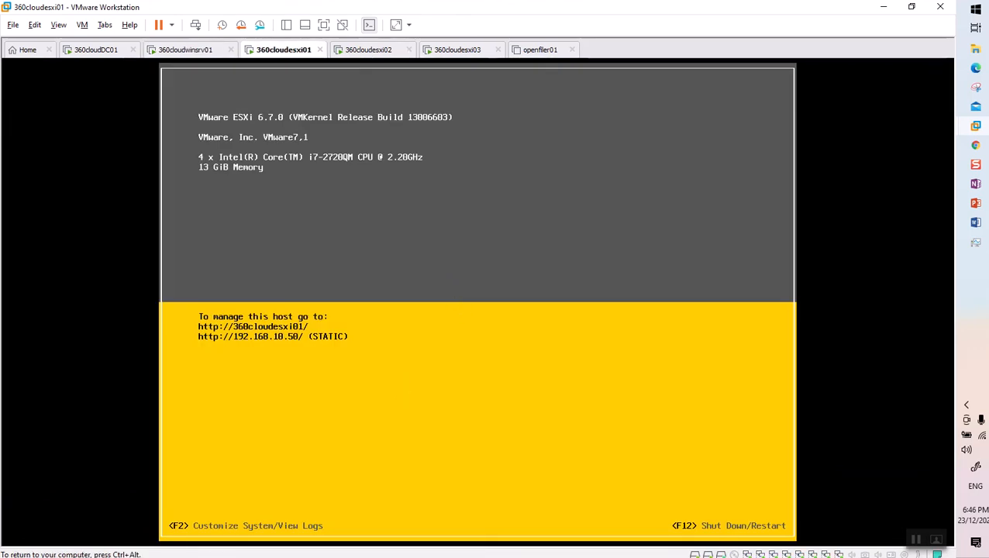
pyautogui.press('F2')
pyautogui.press('Tab')
pyautogui.write('*****')
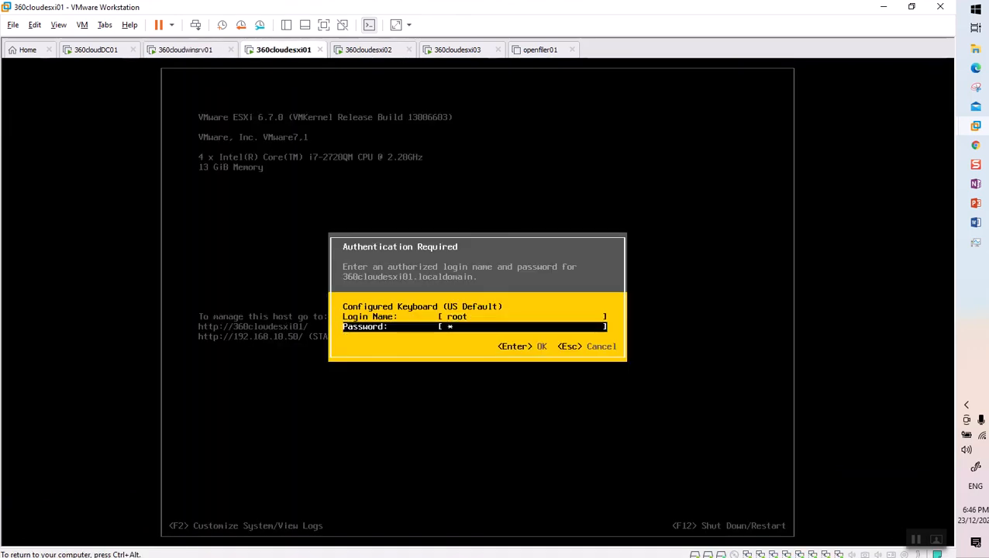
pyautogui.write('*****')
pyautogui.press('Return')
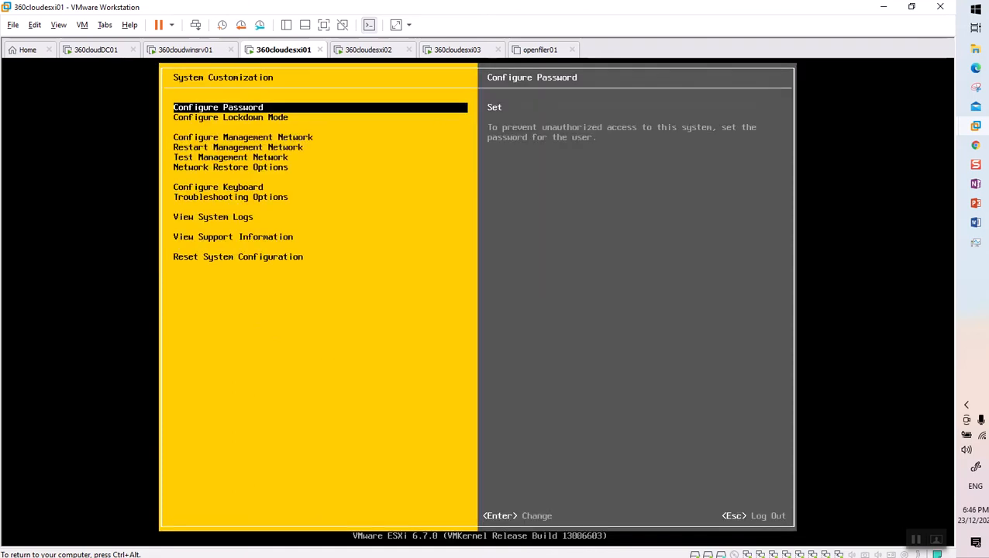
pyautogui.press('Down')
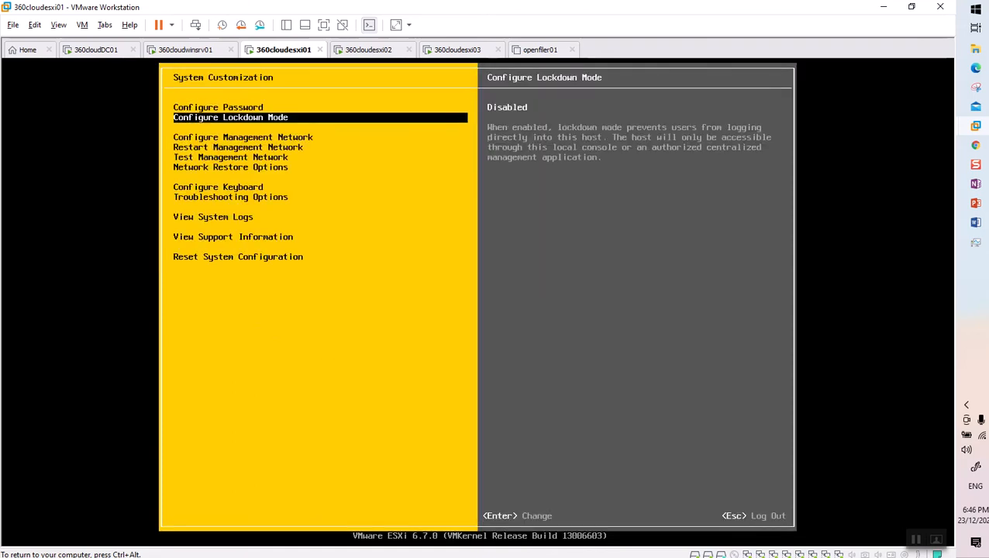
pyautogui.press('Down')
pyautogui.press('Down')
pyautogui.press('Down')
pyautogui.press('Up')
pyautogui.press('Up')
pyautogui.press('Up')
pyautogui.press('Escape')
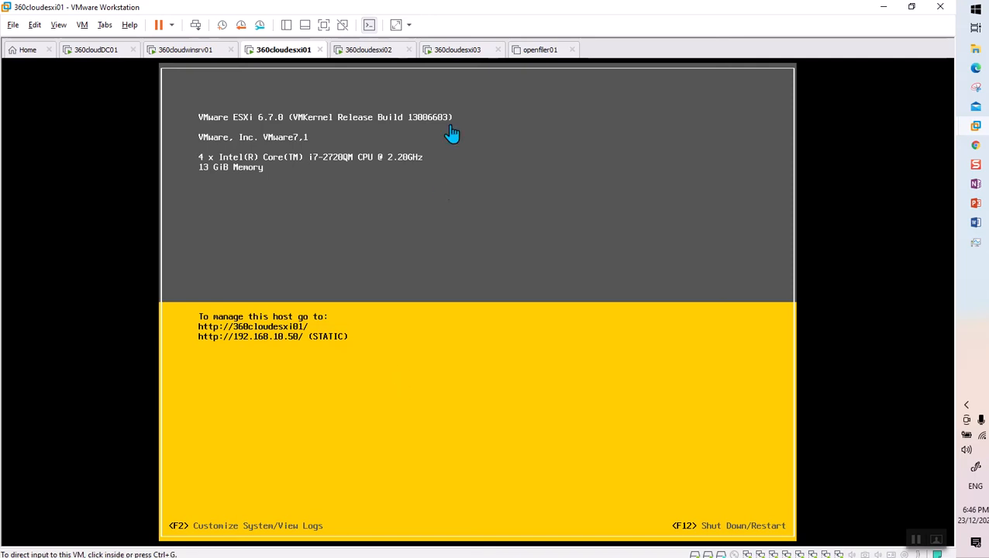
# Retry the appliance management and ESXi host logins, reloading both login pages.
pyautogui.click(188, 49)
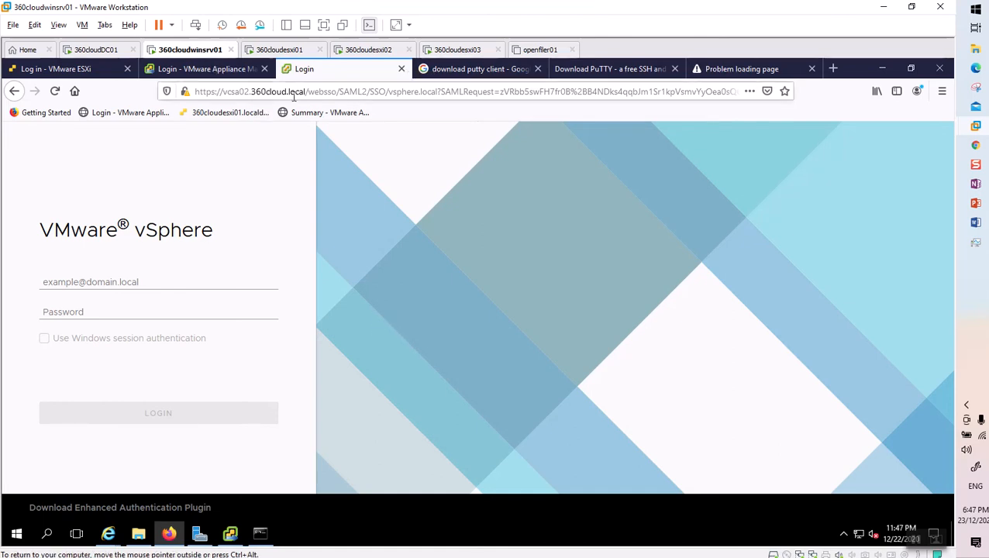
pyautogui.click(195, 68)
pyautogui.click(165, 416)
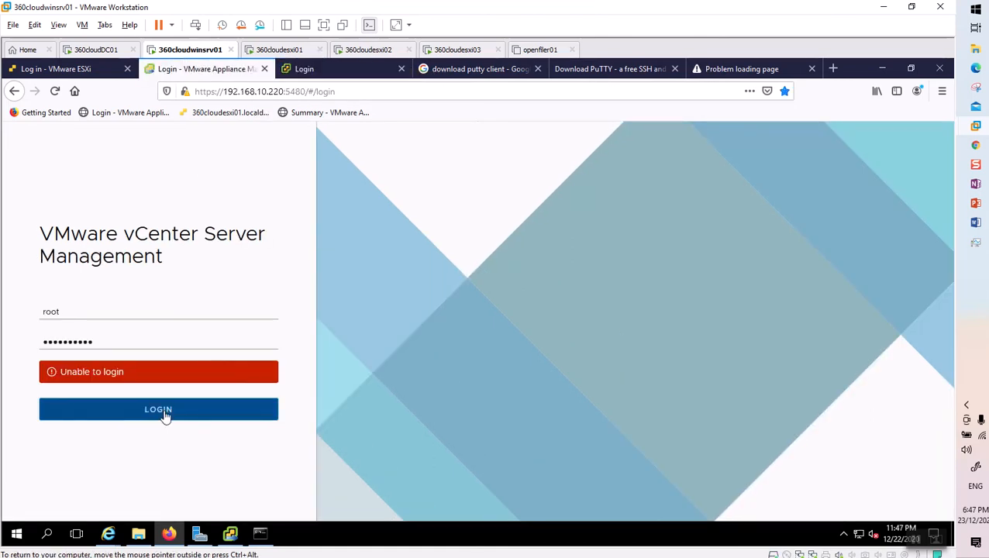
pyautogui.click(54, 92)
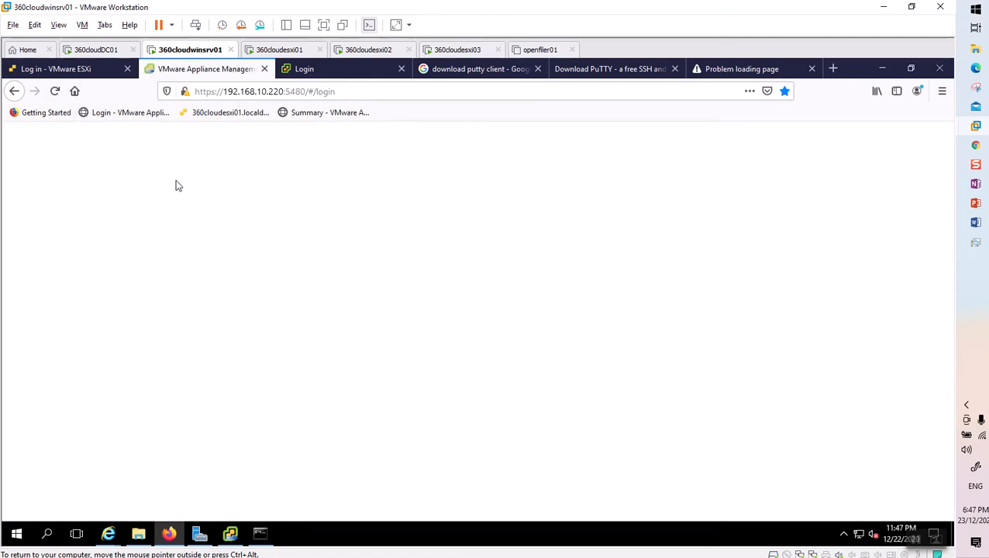
pyautogui.click(92, 70)
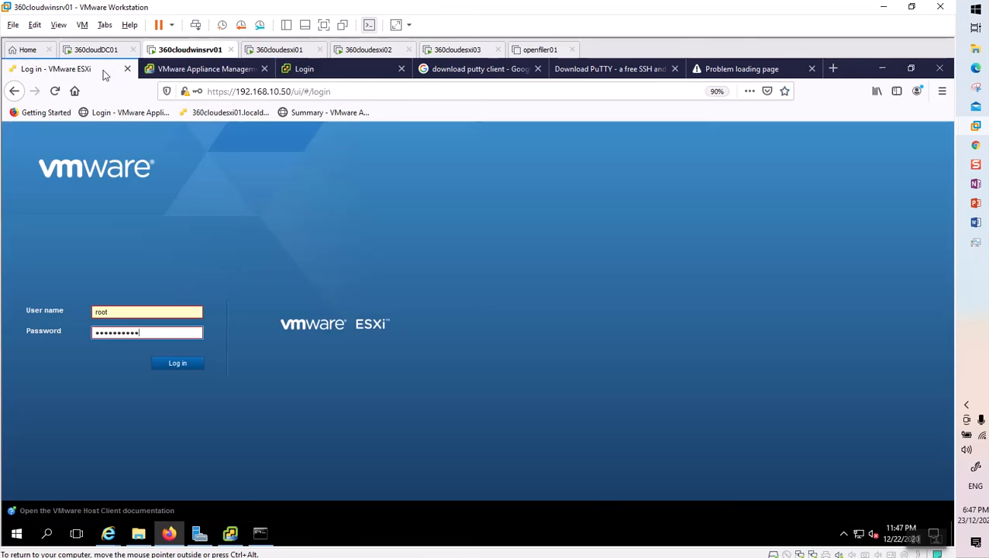
pyautogui.click(178, 364)
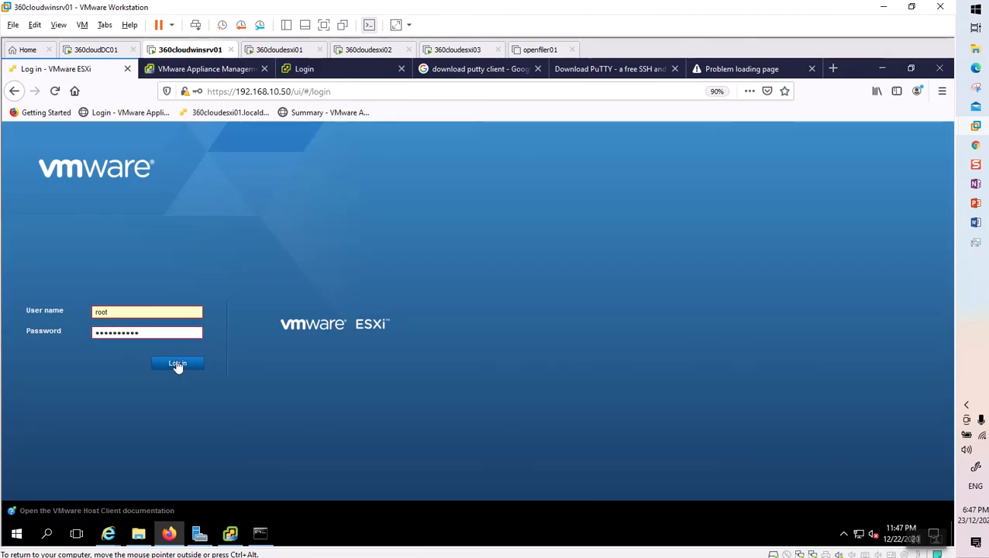
pyautogui.click(178, 364)
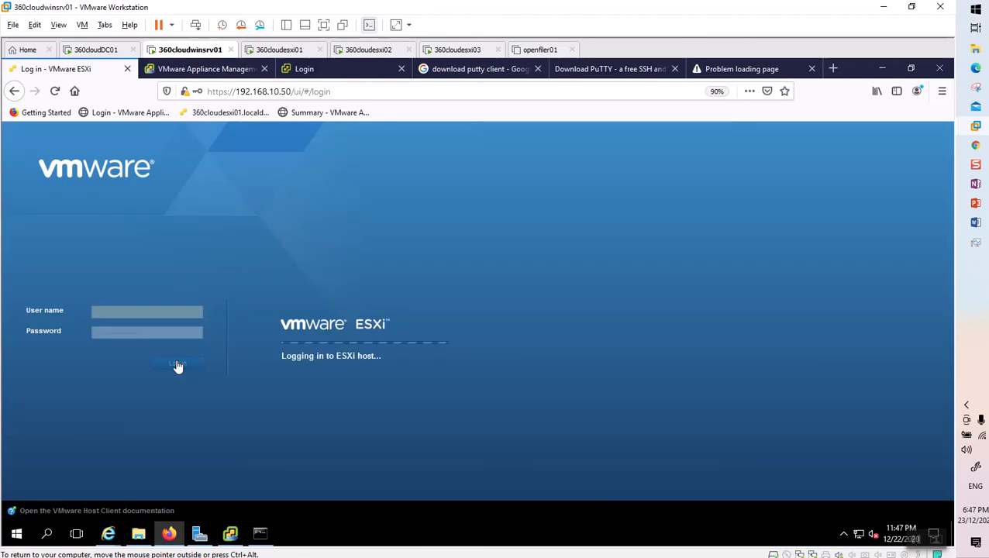
pyautogui.click(55, 92)
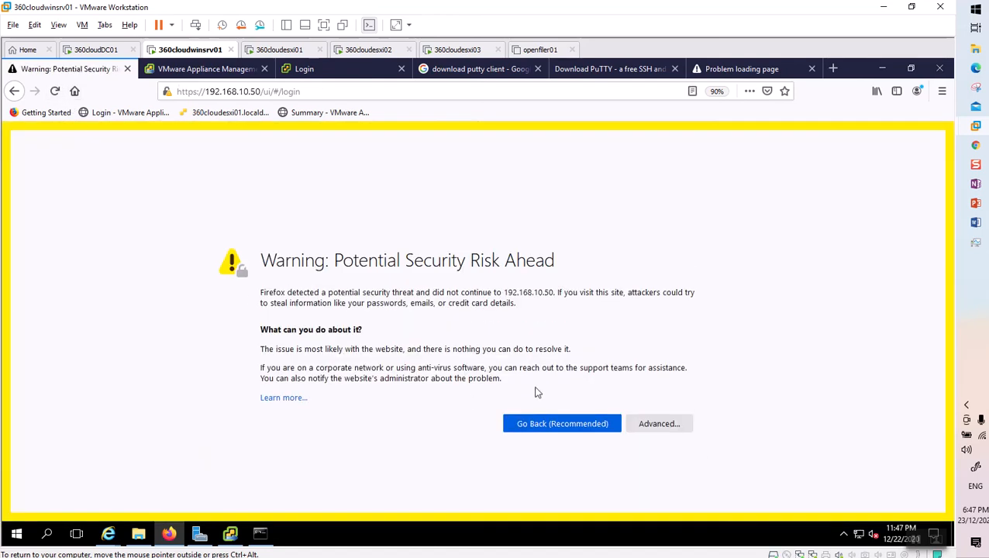
# Accept the certificate risk and sign in to 192.168.10.50 as root.
pyautogui.click(668, 427)
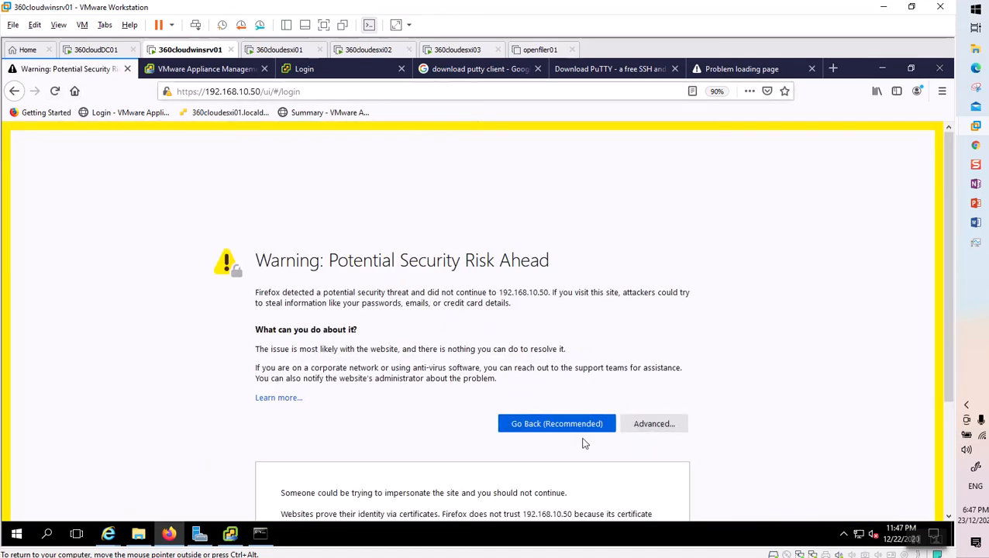
pyautogui.scroll(-3, 616, 515)
pyautogui.click(616, 477)
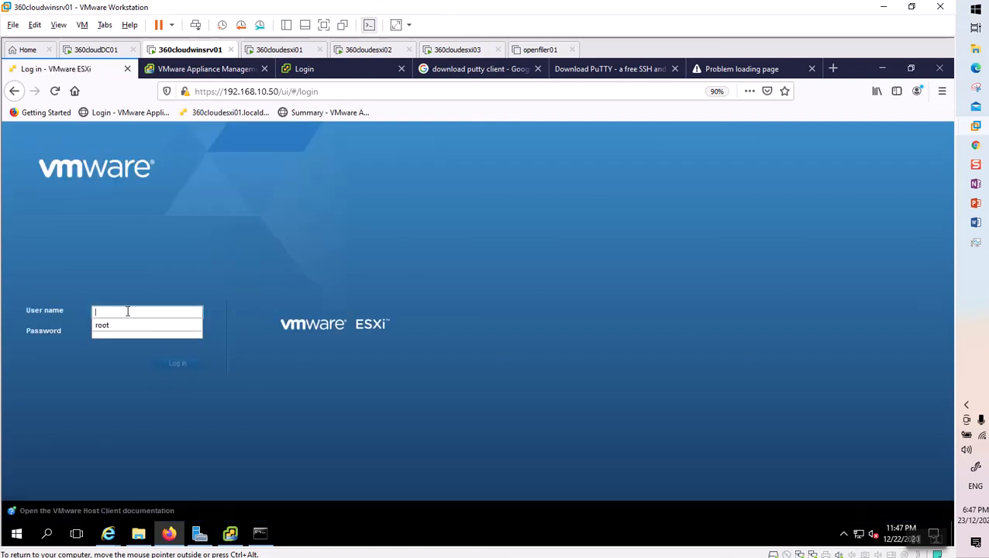
pyautogui.click(117, 326)
pyautogui.click(128, 331)
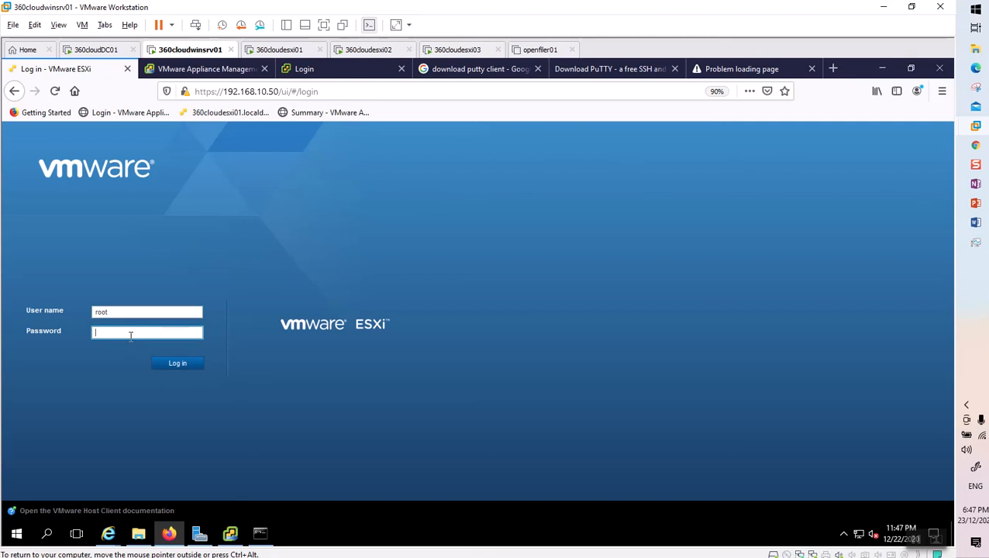
pyautogui.write('*********')
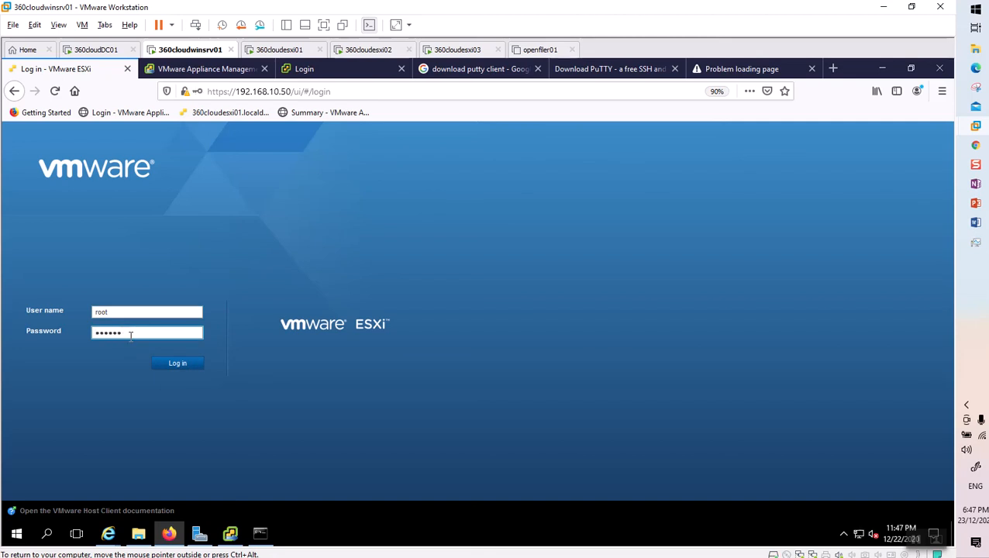
pyautogui.write('*')
pyautogui.press('Return')
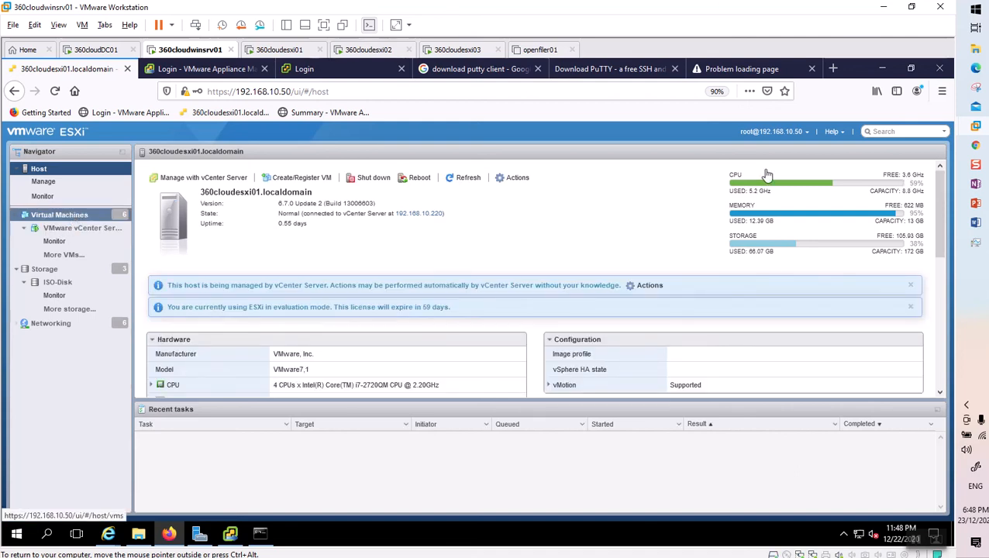
# Open the VMware vCenter Server VM console, showing appliance 7.0.0.10100 at 192.168.10.220.
pyautogui.click(74, 219)
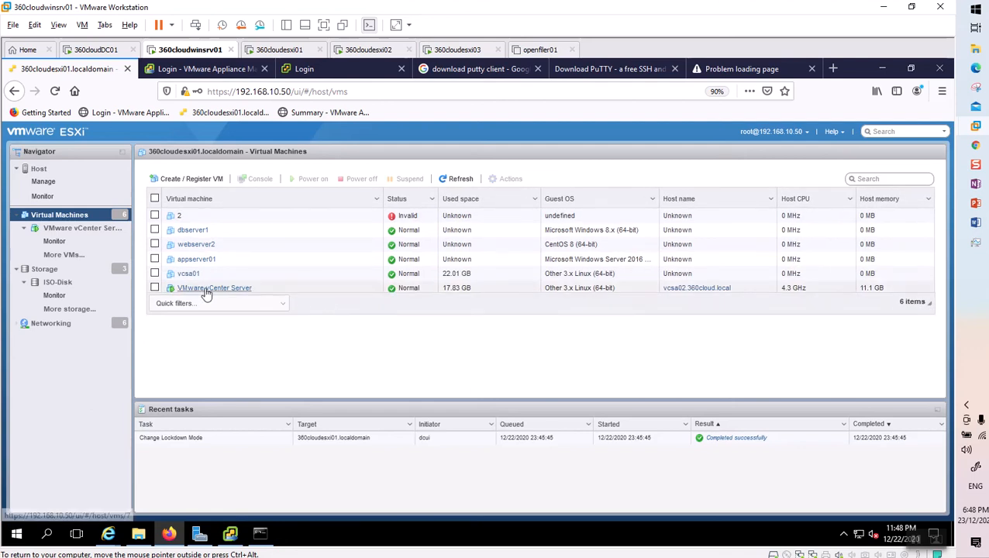
pyautogui.click(286, 290)
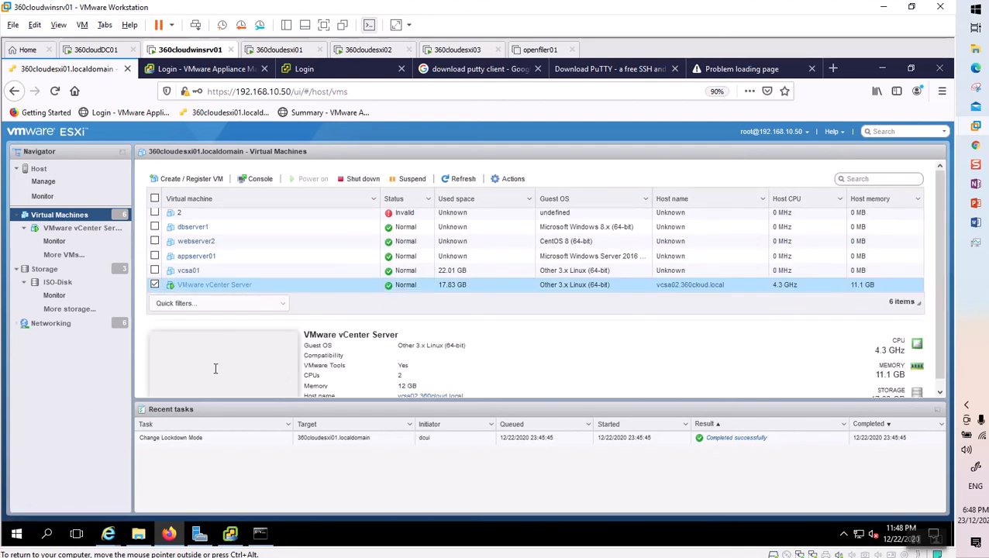
pyautogui.scroll(-1, 270, 359)
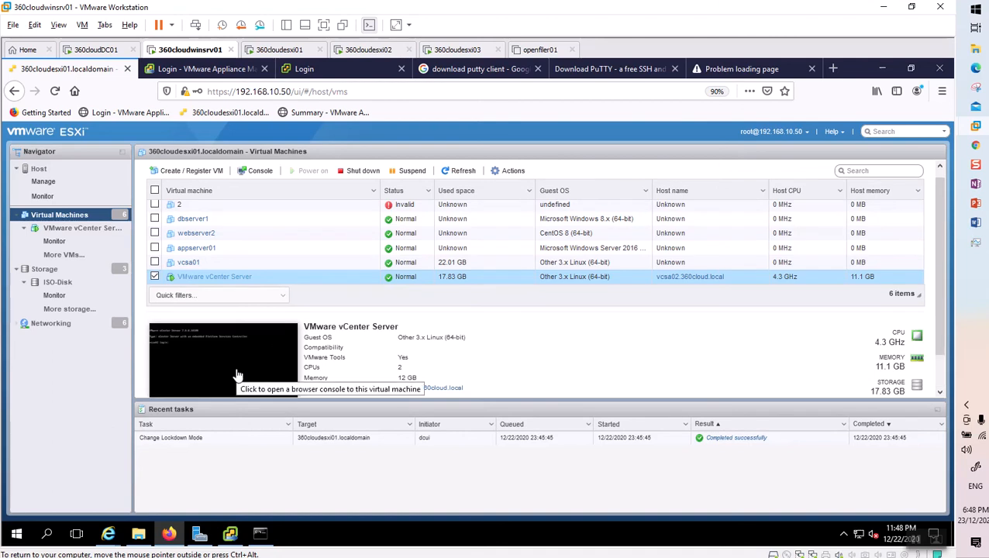
pyautogui.click(238, 376)
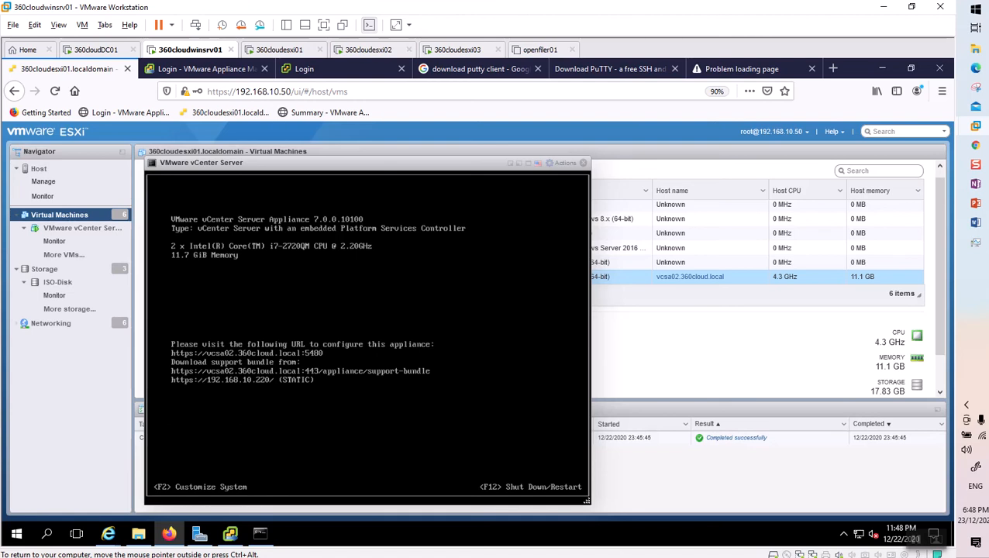
pyautogui.hotkey('ctrl', 'alt')
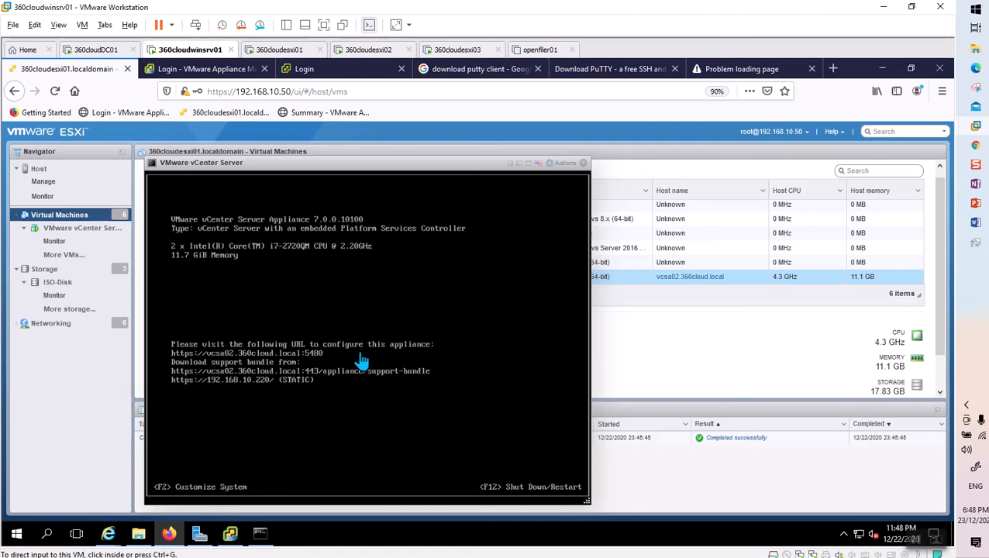
# Retry the vCenter Server Management login and reload the page.
pyautogui.click(210, 70)
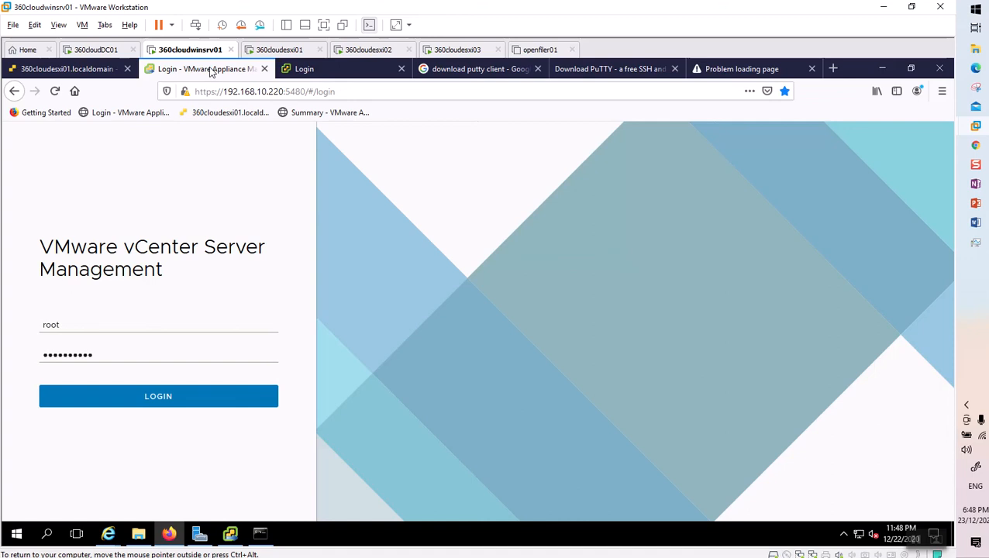
pyautogui.click(168, 397)
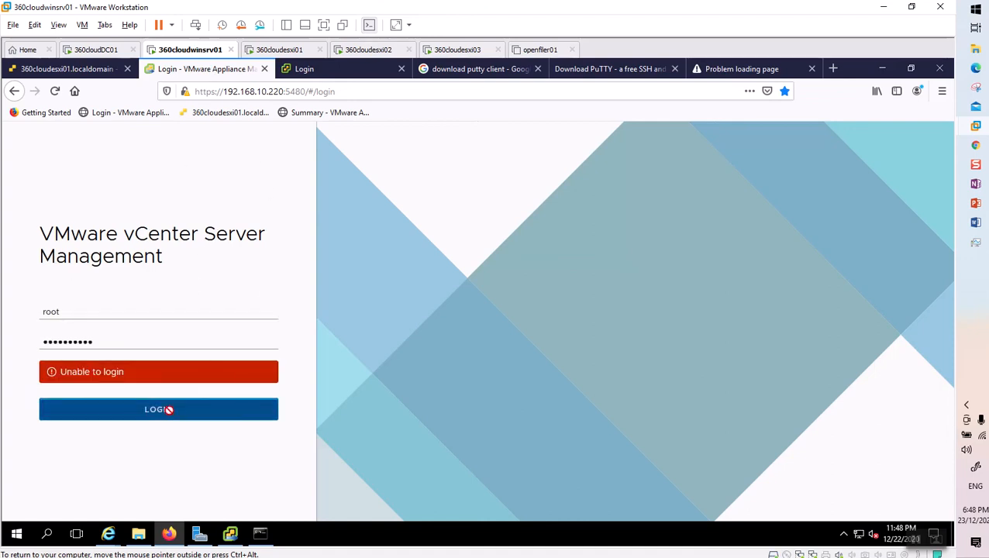
pyautogui.click(164, 415)
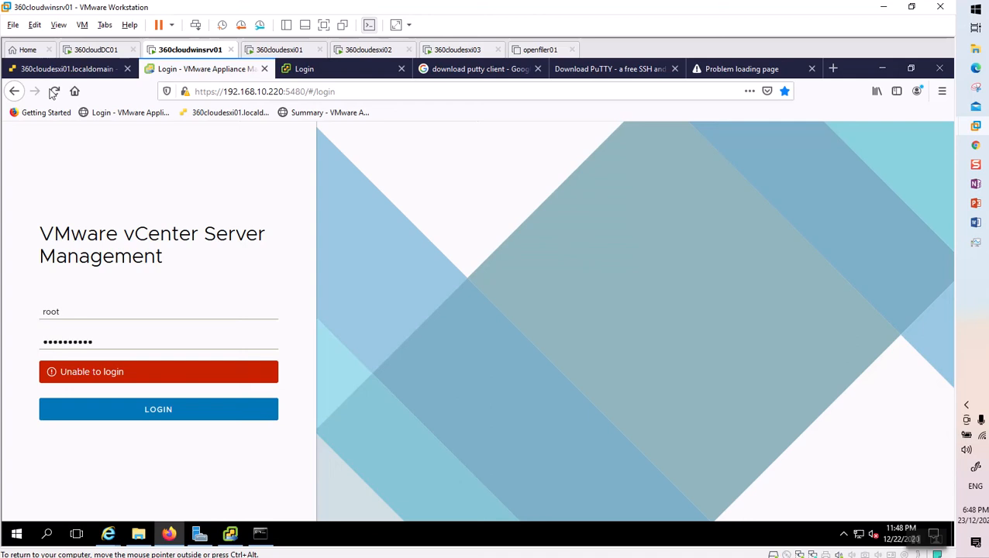
pyautogui.click(55, 91)
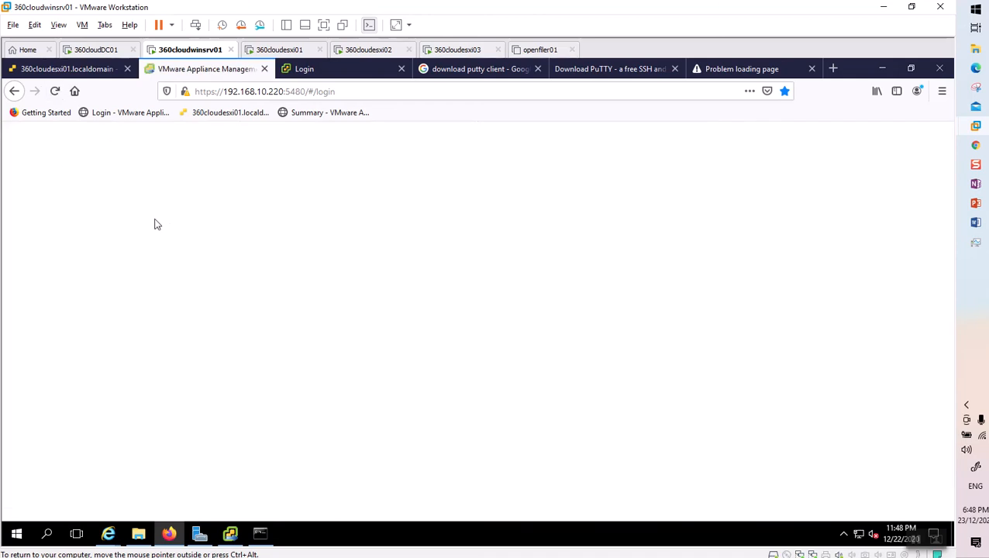
# Sign in to vSphere Client using the saved vsphere.local administrator credentials.
pyautogui.click(310, 71)
pyautogui.click(140, 281)
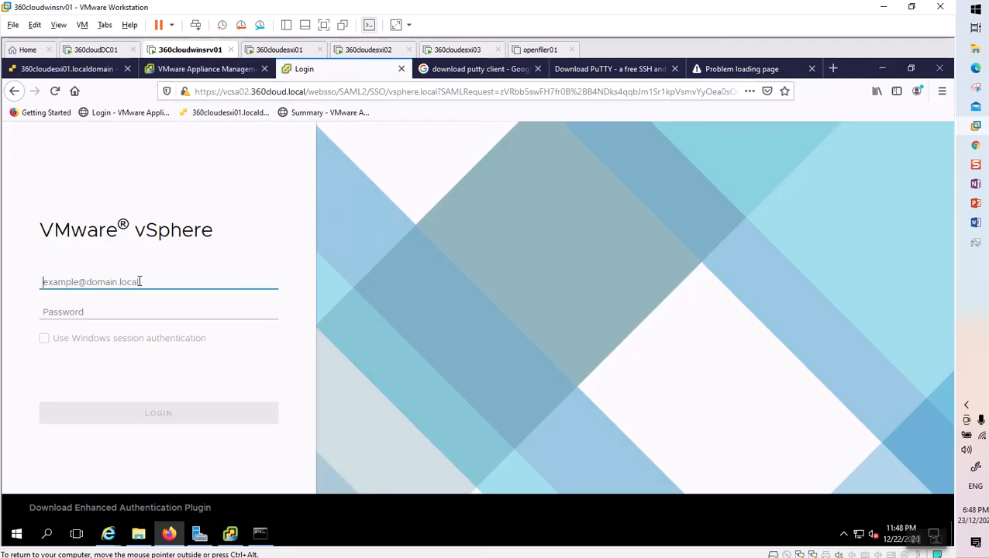
pyautogui.click(140, 282)
pyautogui.click(128, 301)
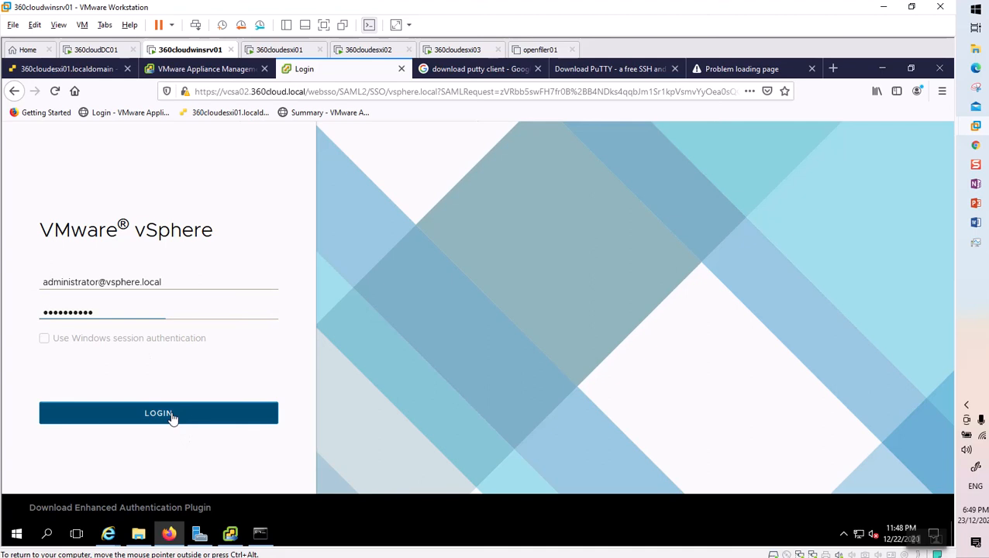
pyautogui.click(172, 416)
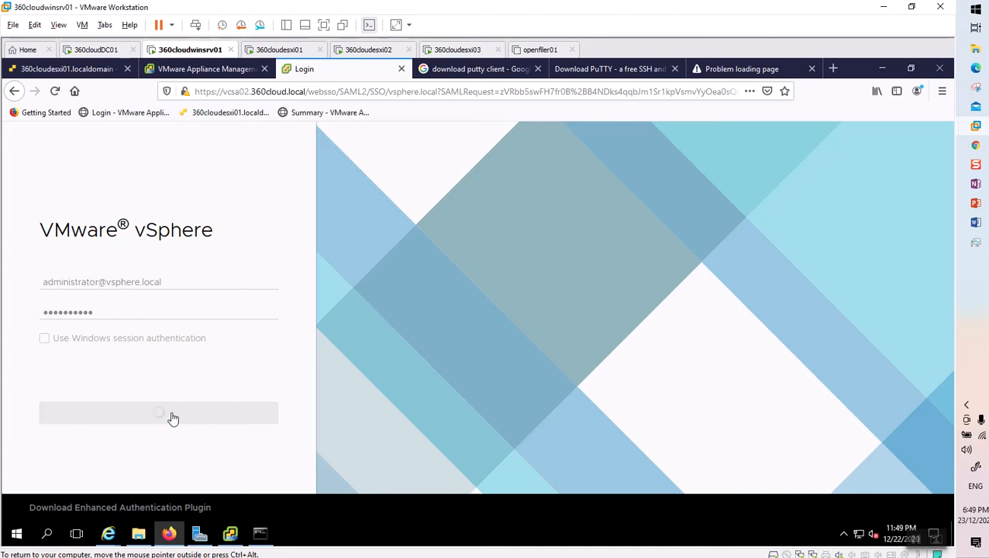